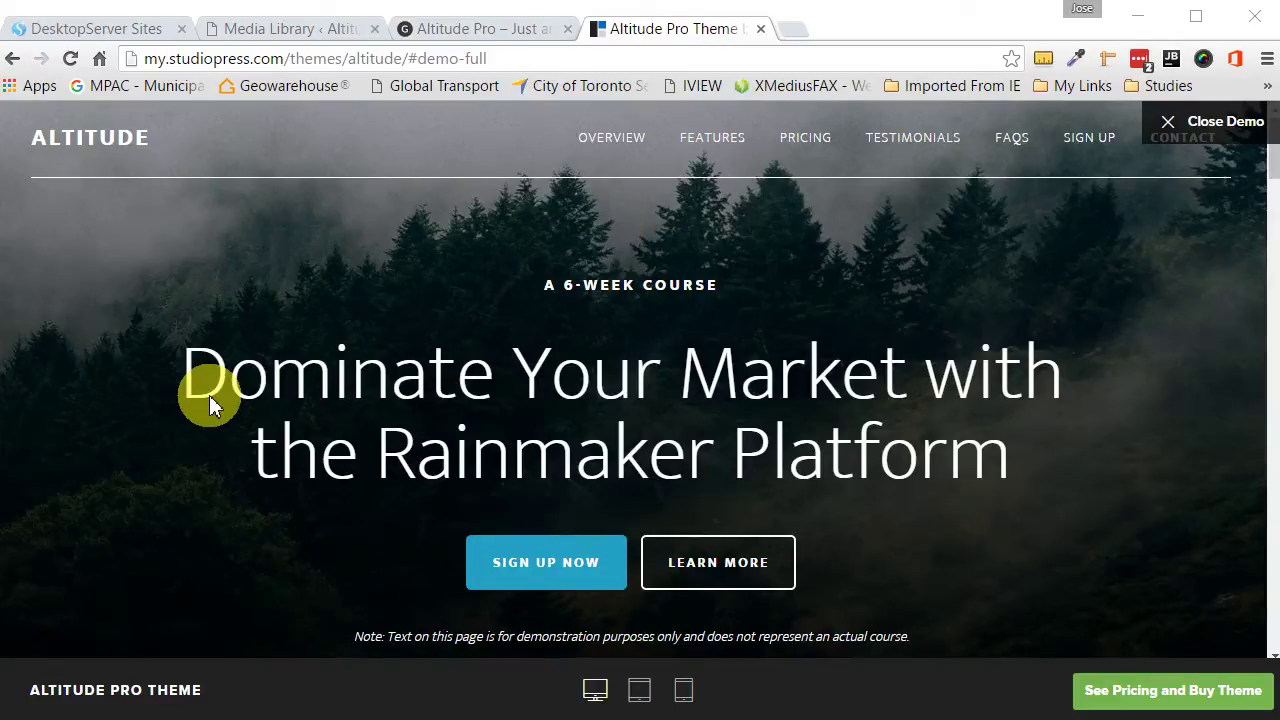
Compare the Altitude Pro theme demo page with the home page of the local widgetarea.dev site
scroll(210, 398, down, 2)
scroll(212, 405, up, 2)
scroll(220, 408, down, 2)
scroll(220, 408, up, 2)
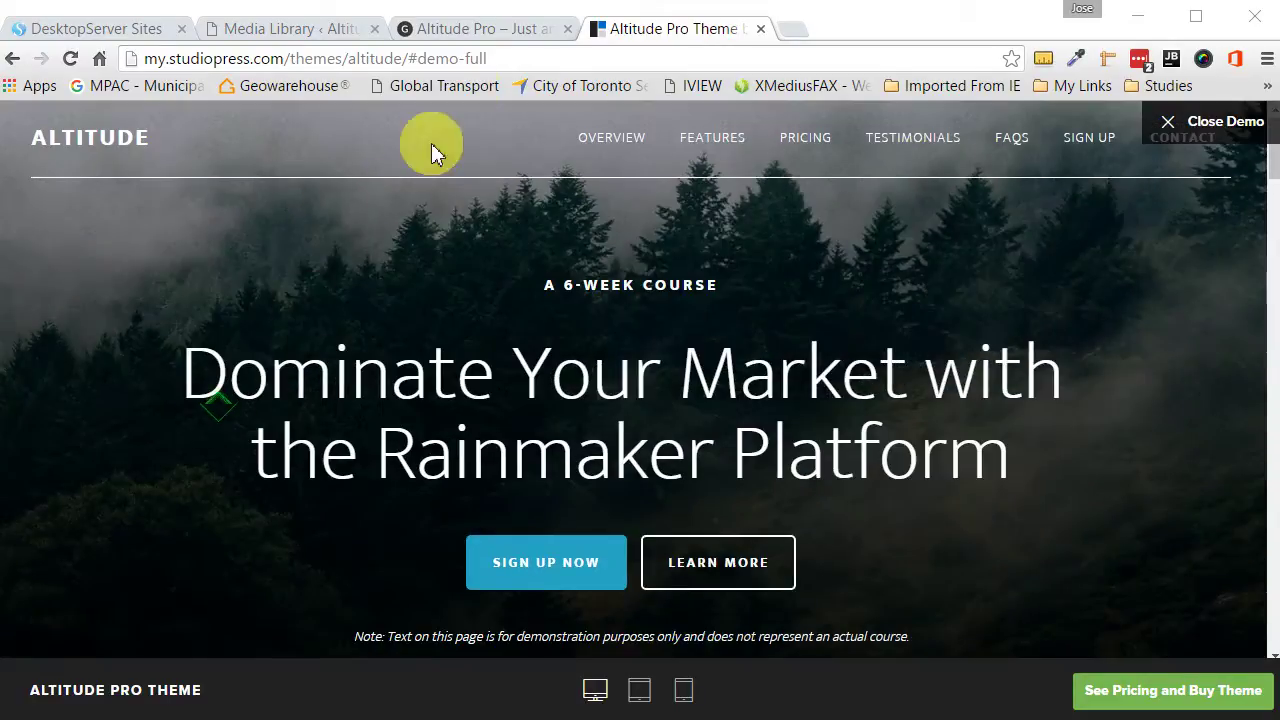
click(515, 32)
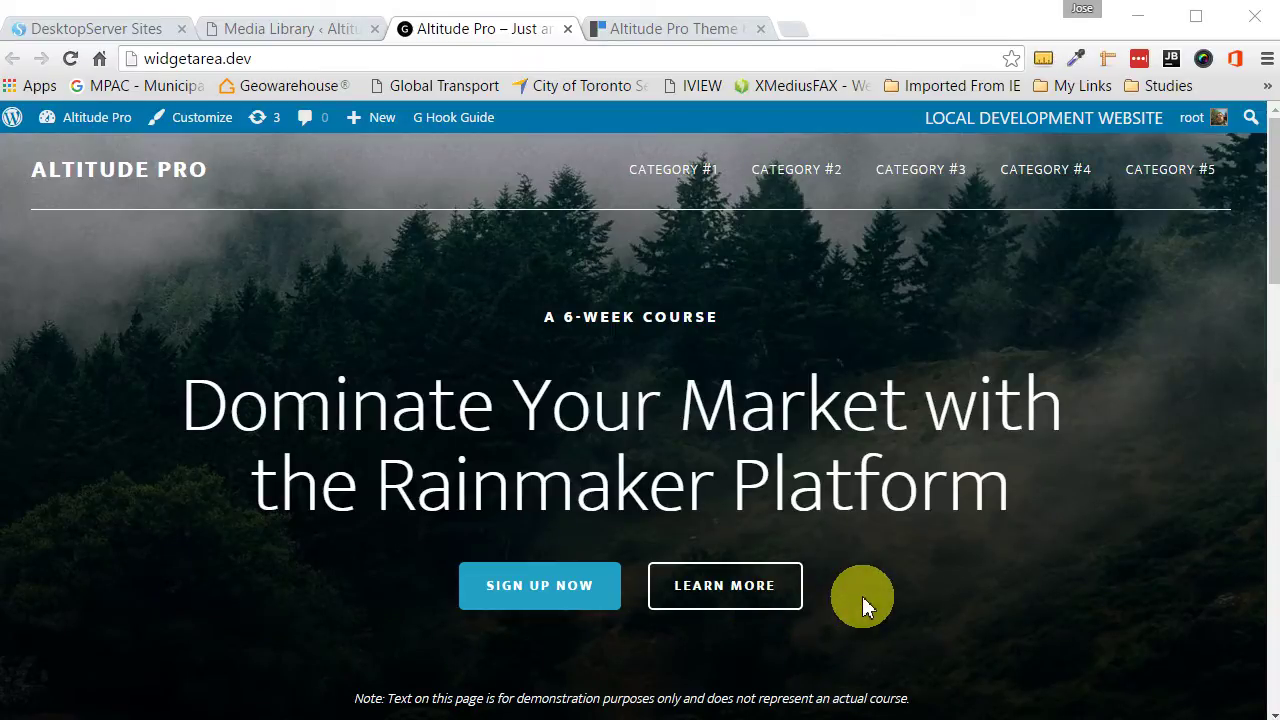
scroll(862, 596, down, 3)
scroll(862, 596, up, 3)
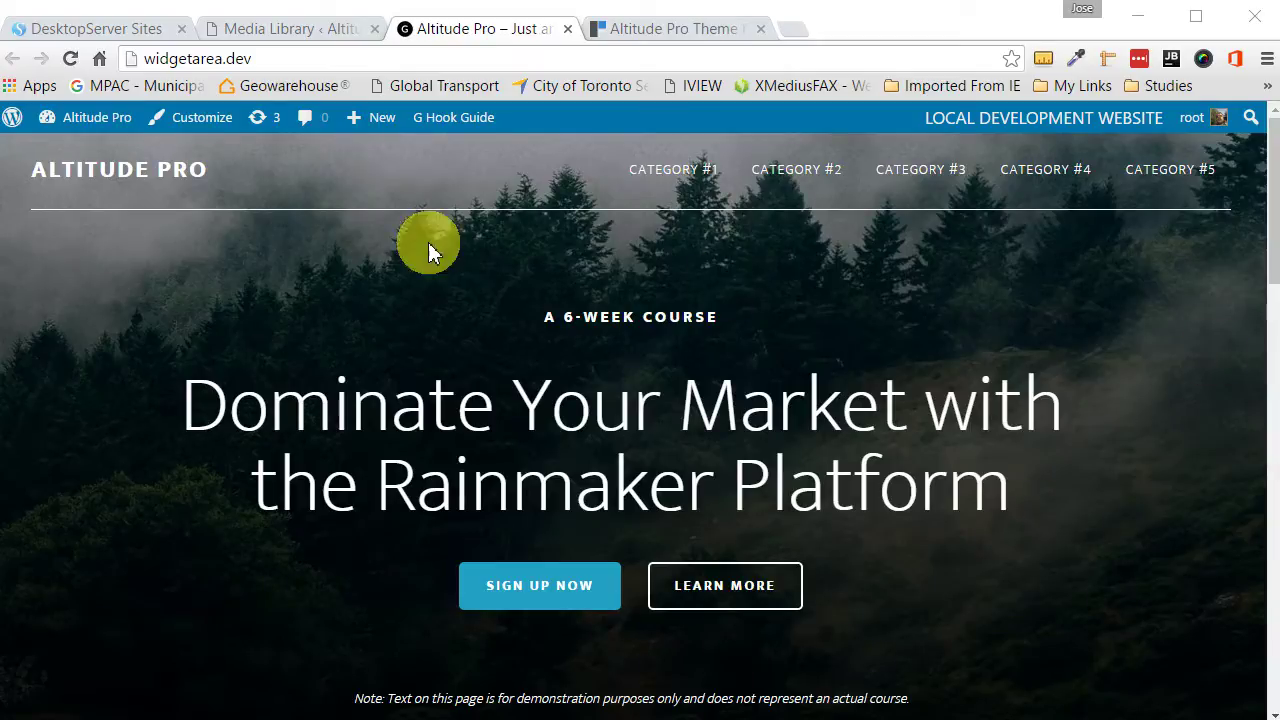
Review the installed plugins and the media library in the widgetarea.dev admin
click(253, 38)
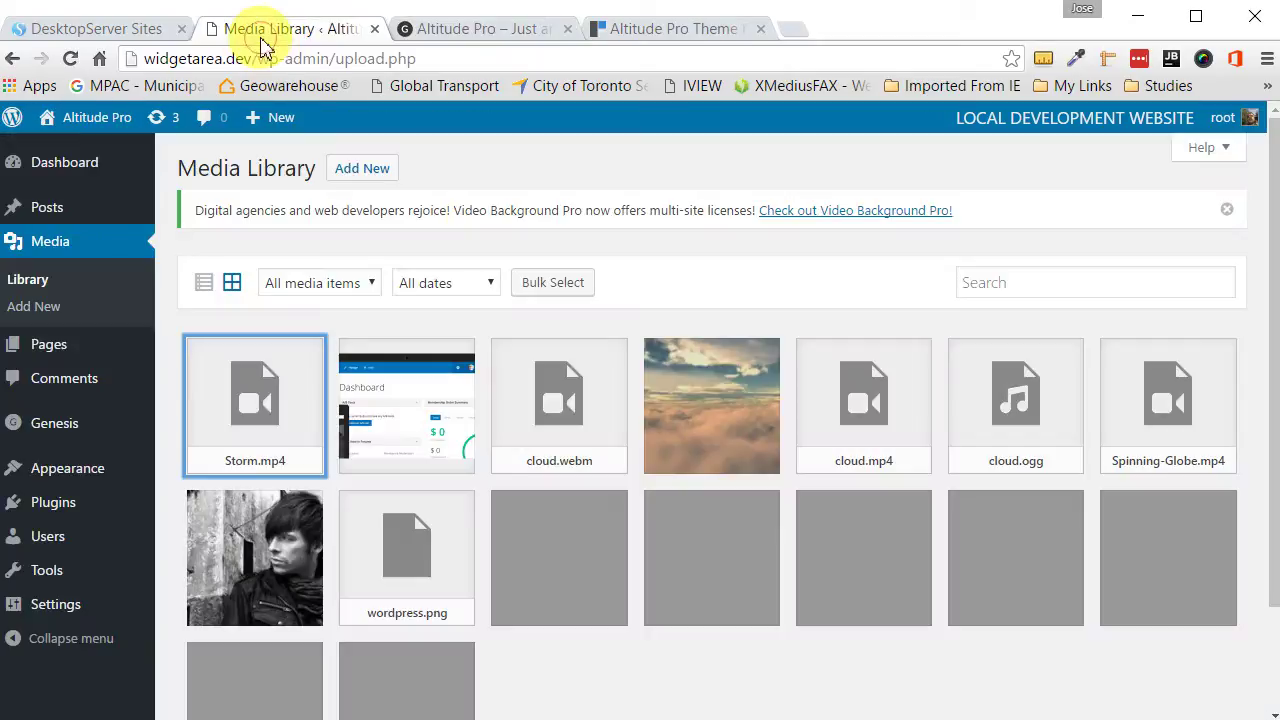
mouse_move(58, 476)
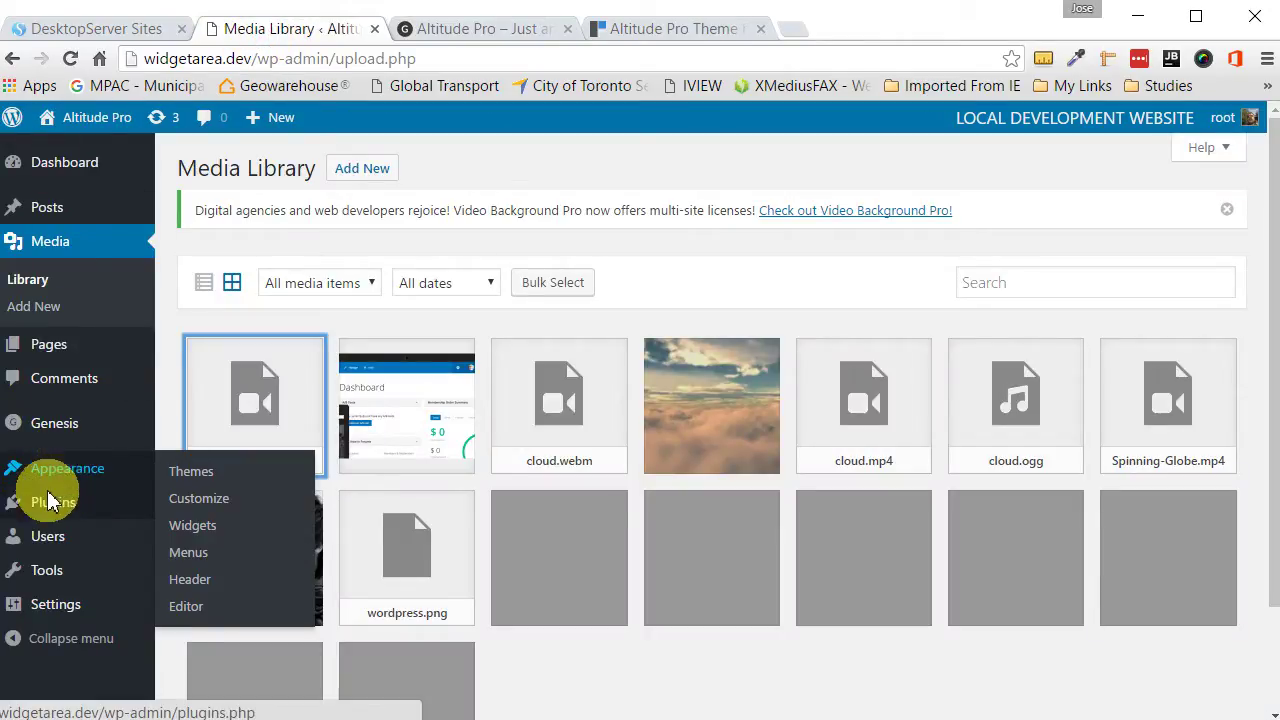
click(40, 506)
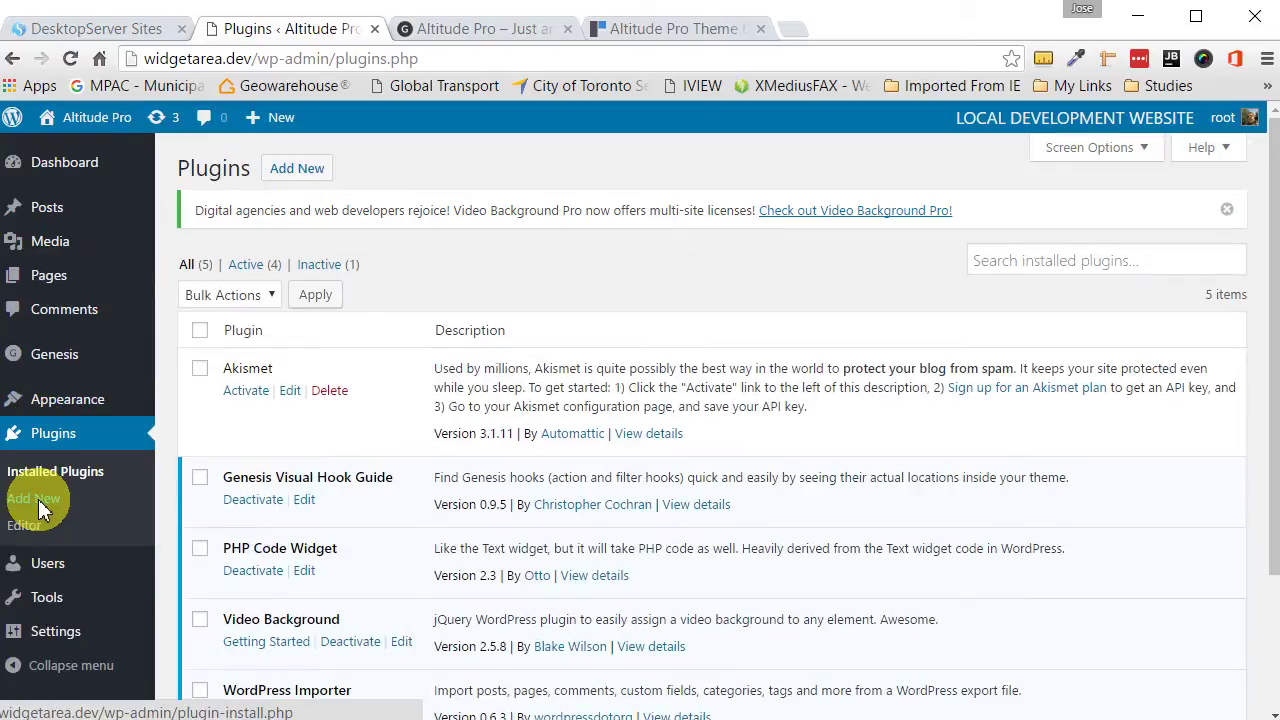
scroll(505, 488, down, 3)
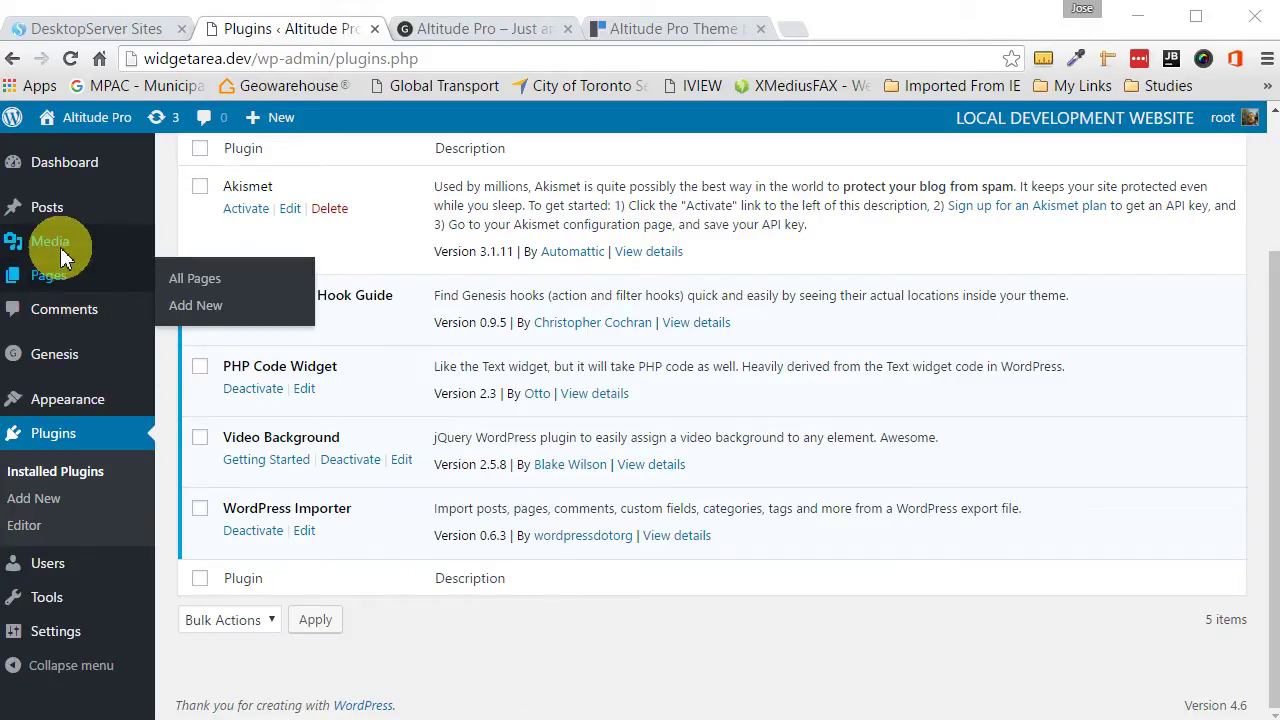
mouse_move(62, 250)
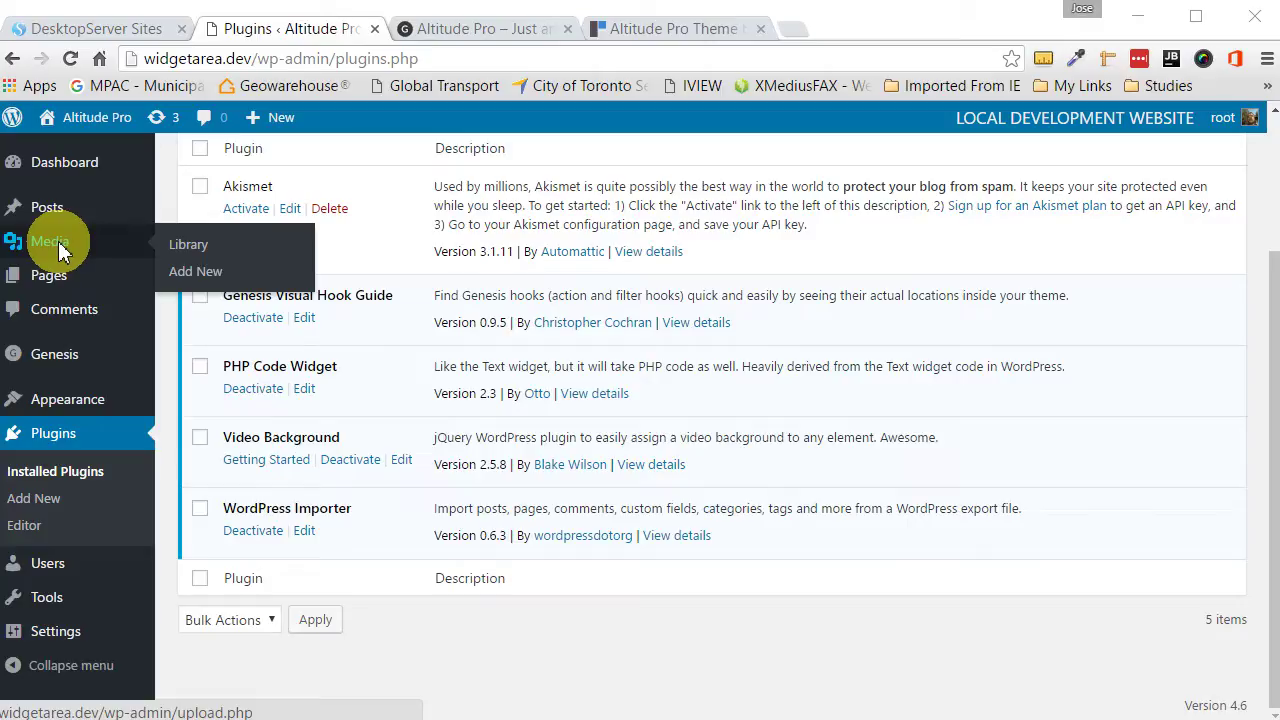
click(60, 251)
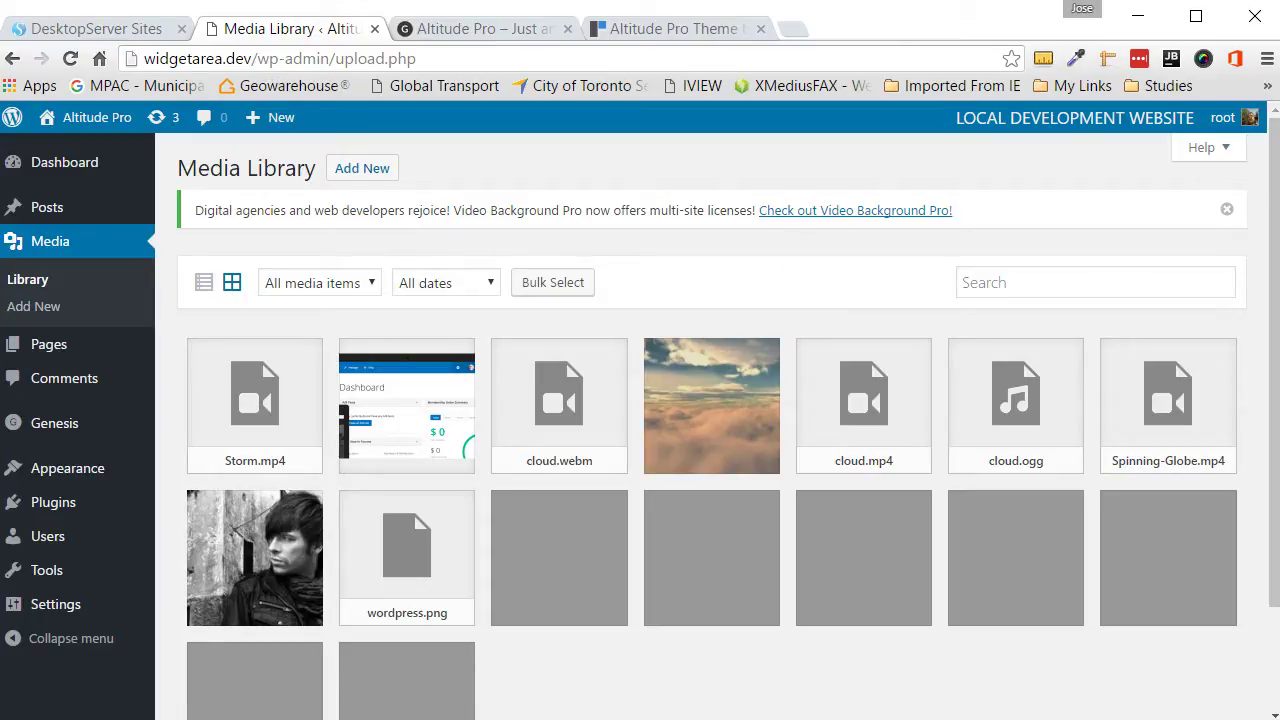
Open the Video Background plugin's Getting Started page and copy the sample vidbg shortcode
mouse_move(63, 508)
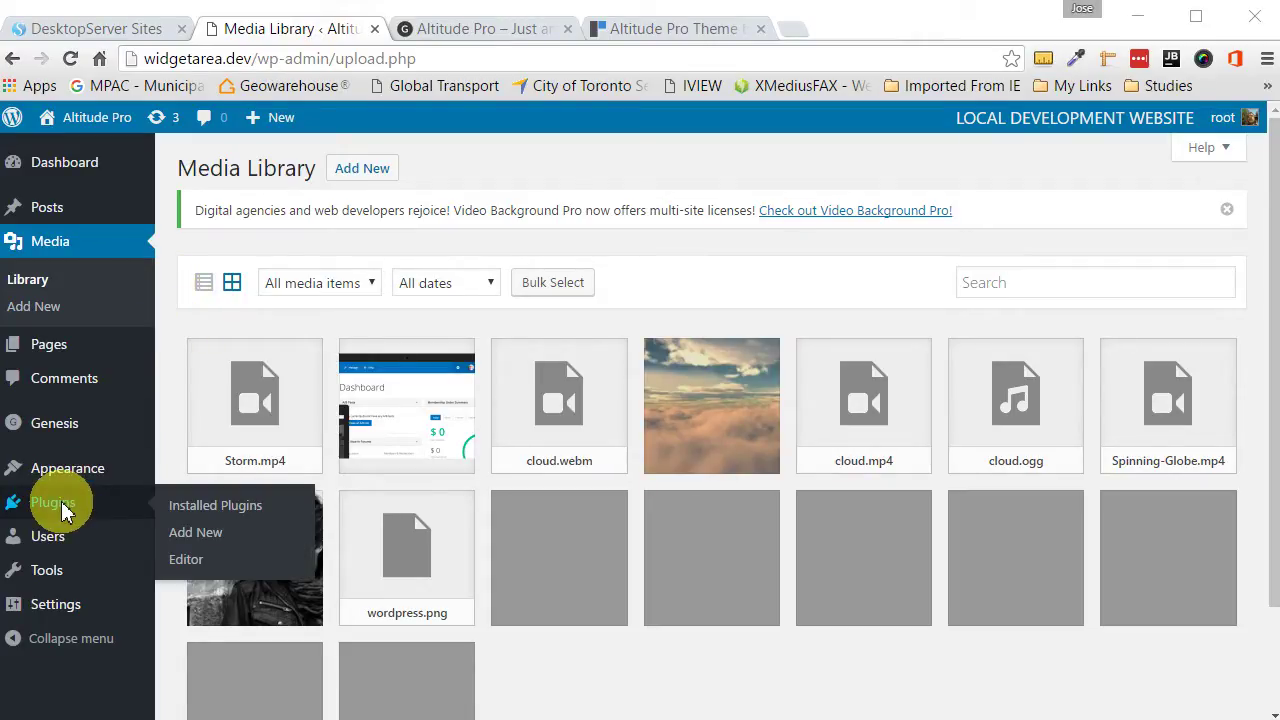
click(58, 505)
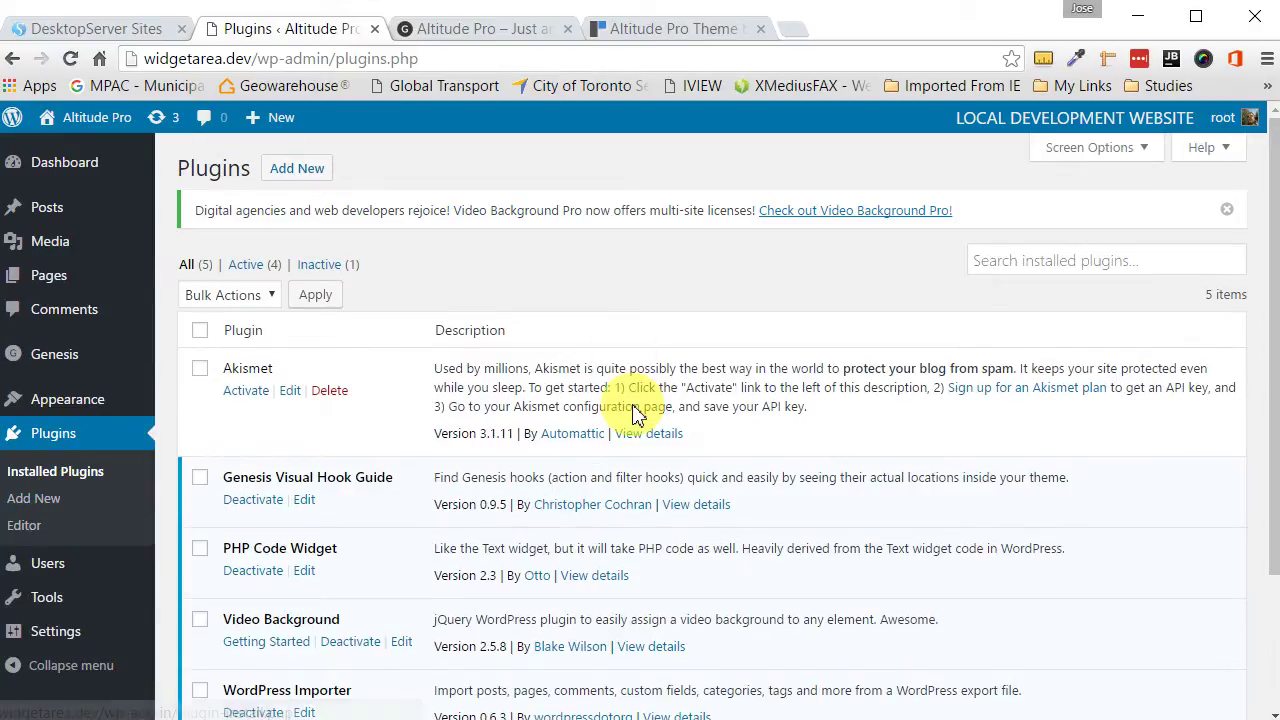
scroll(636, 415, down, 3)
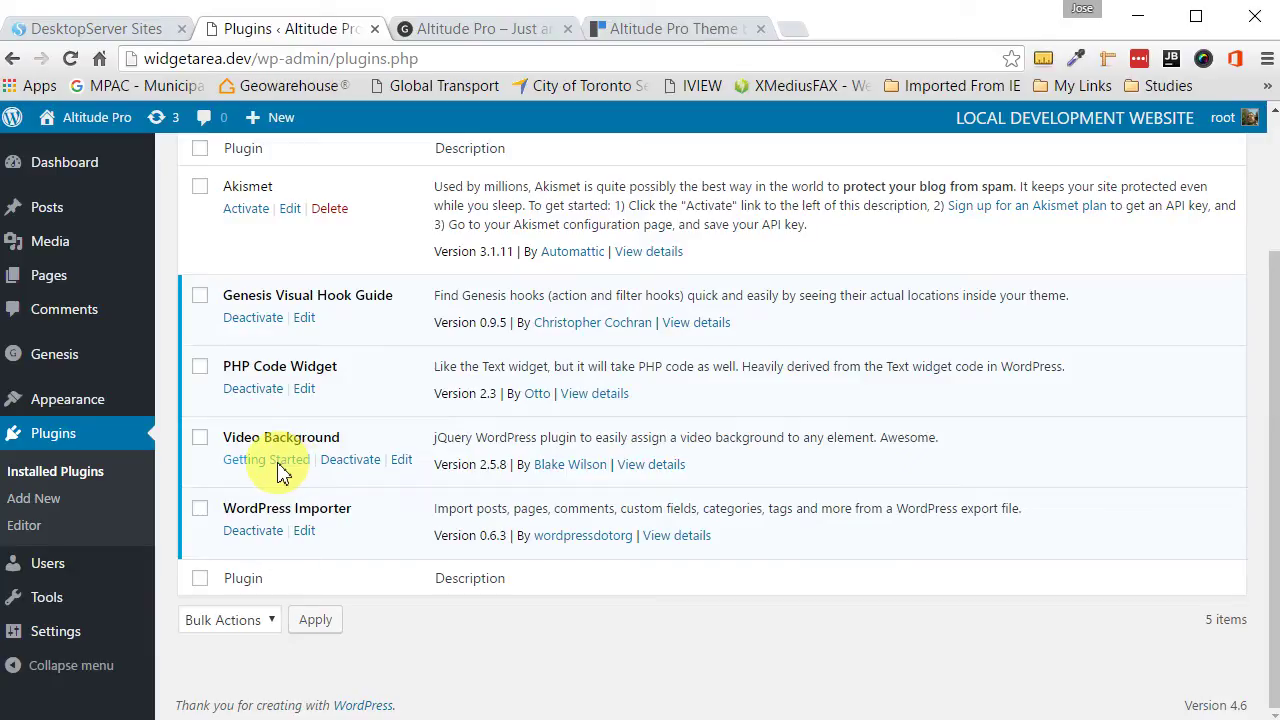
click(281, 464)
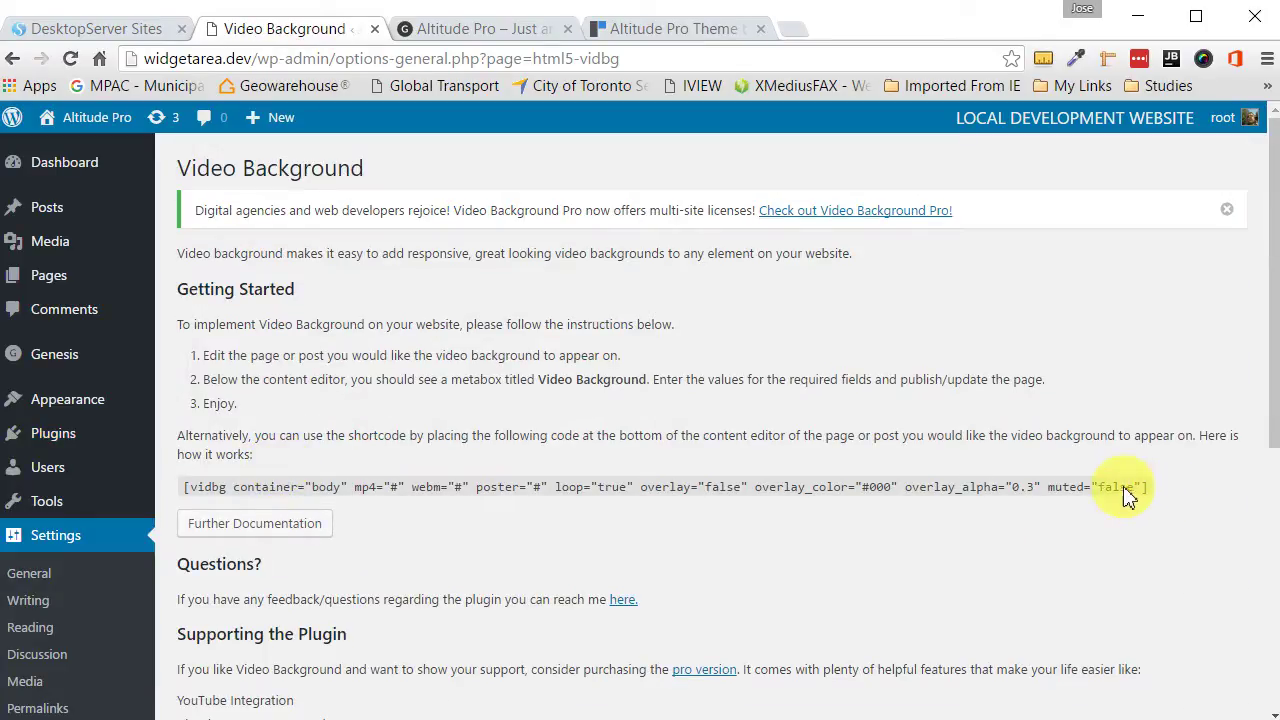
triple_click(1125, 492)
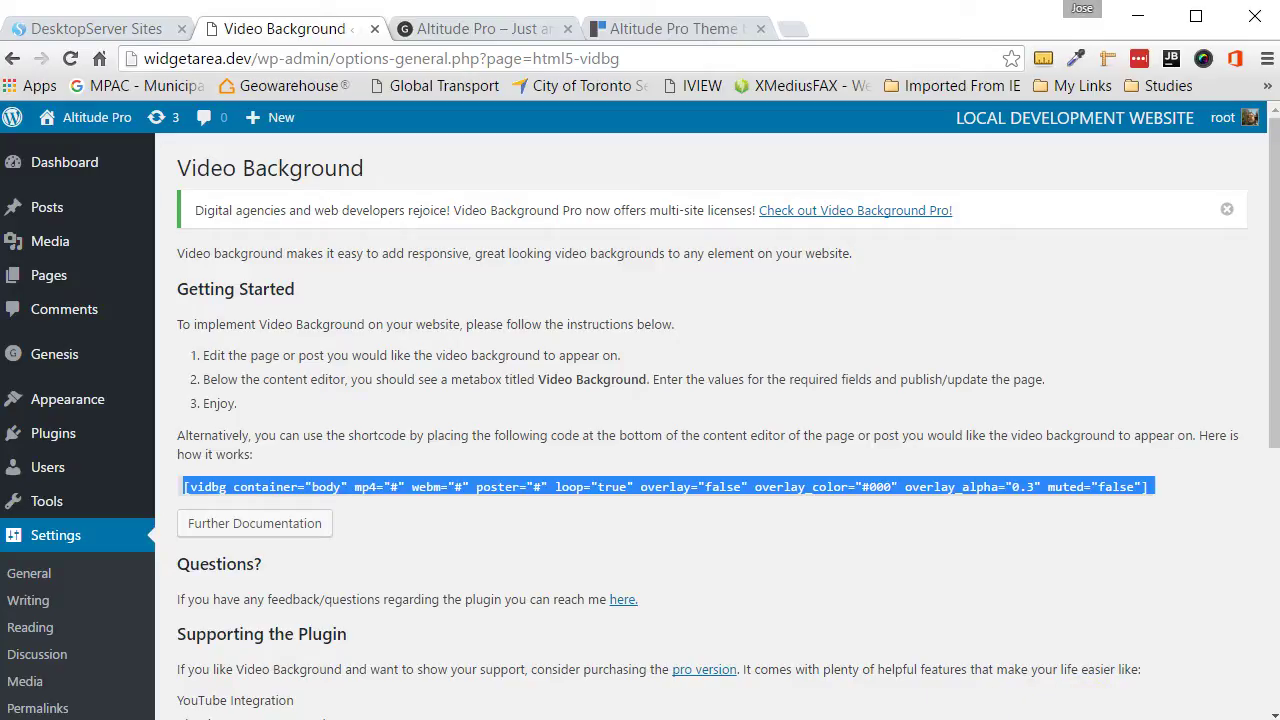
Switch to PhpStorm and add an empty line below the front-page-7 widget area in front-page.php, inside altitude_front_page_widgets
key(alt+Tab)
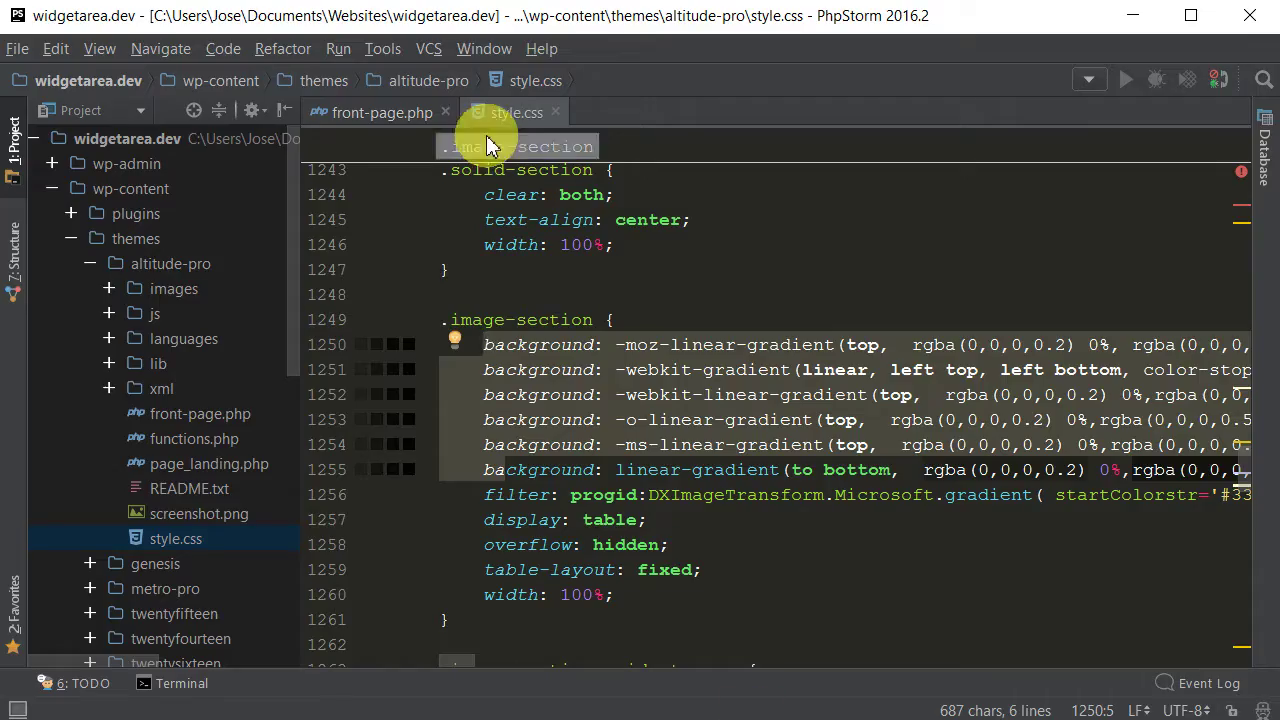
click(366, 118)
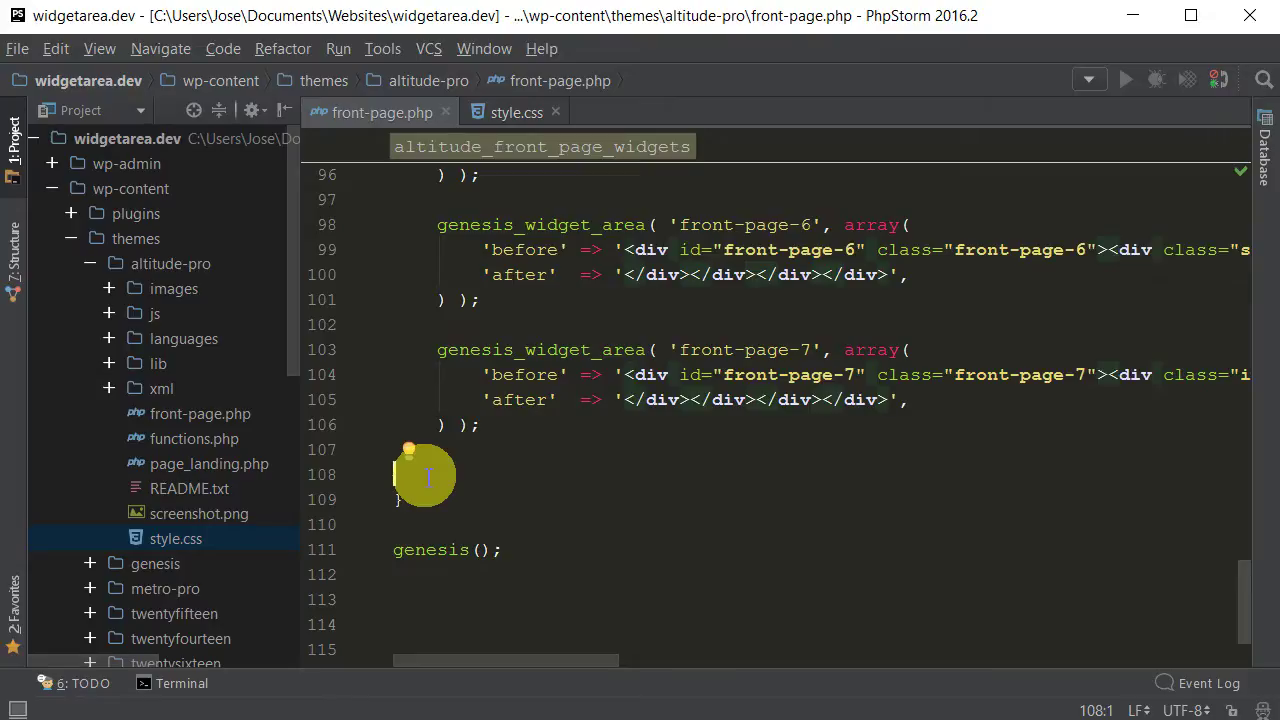
key(Return)
click(428, 476)
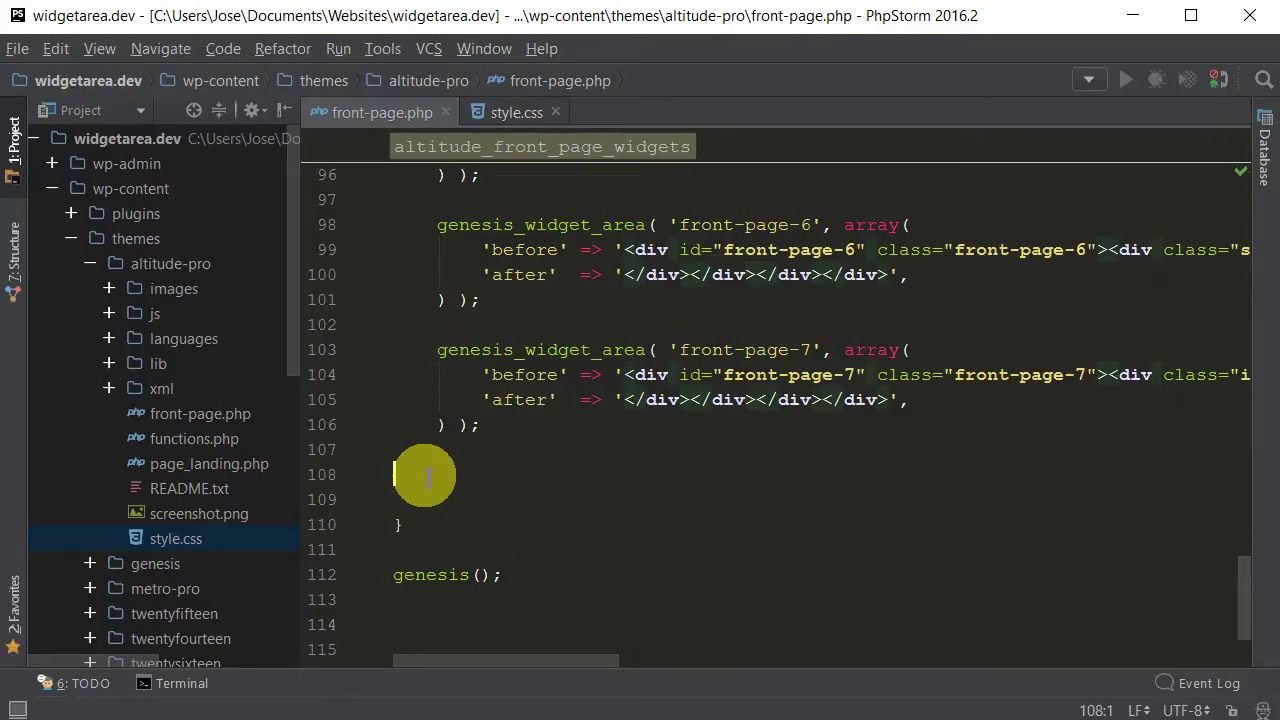
scroll(590, 445, up, 3)
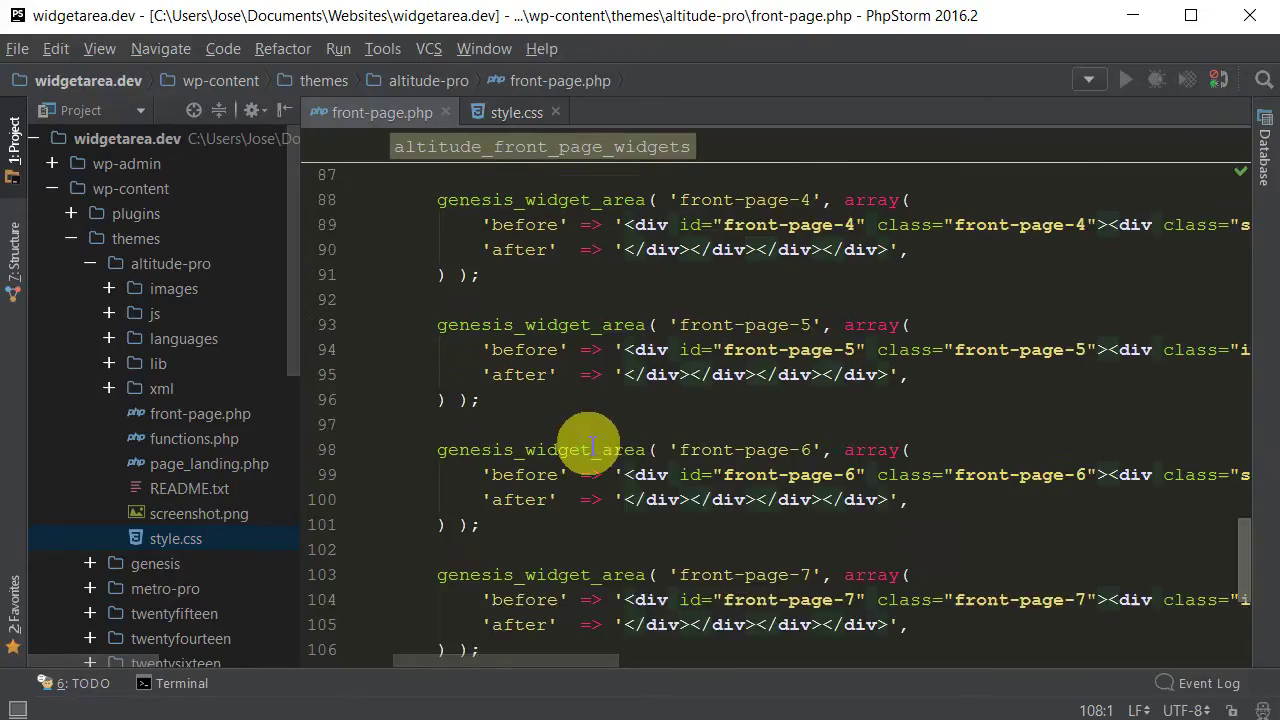
scroll(590, 445, up, 1)
scroll(590, 445, down, 2)
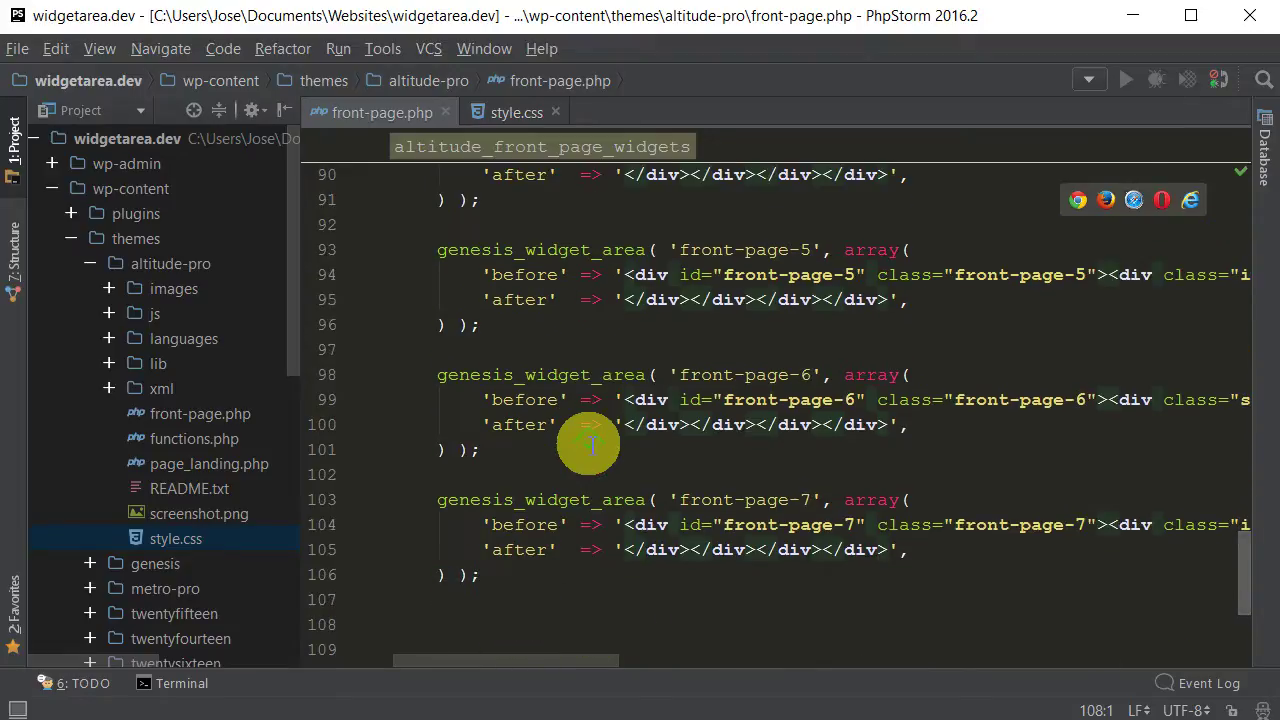
scroll(590, 445, down, 1)
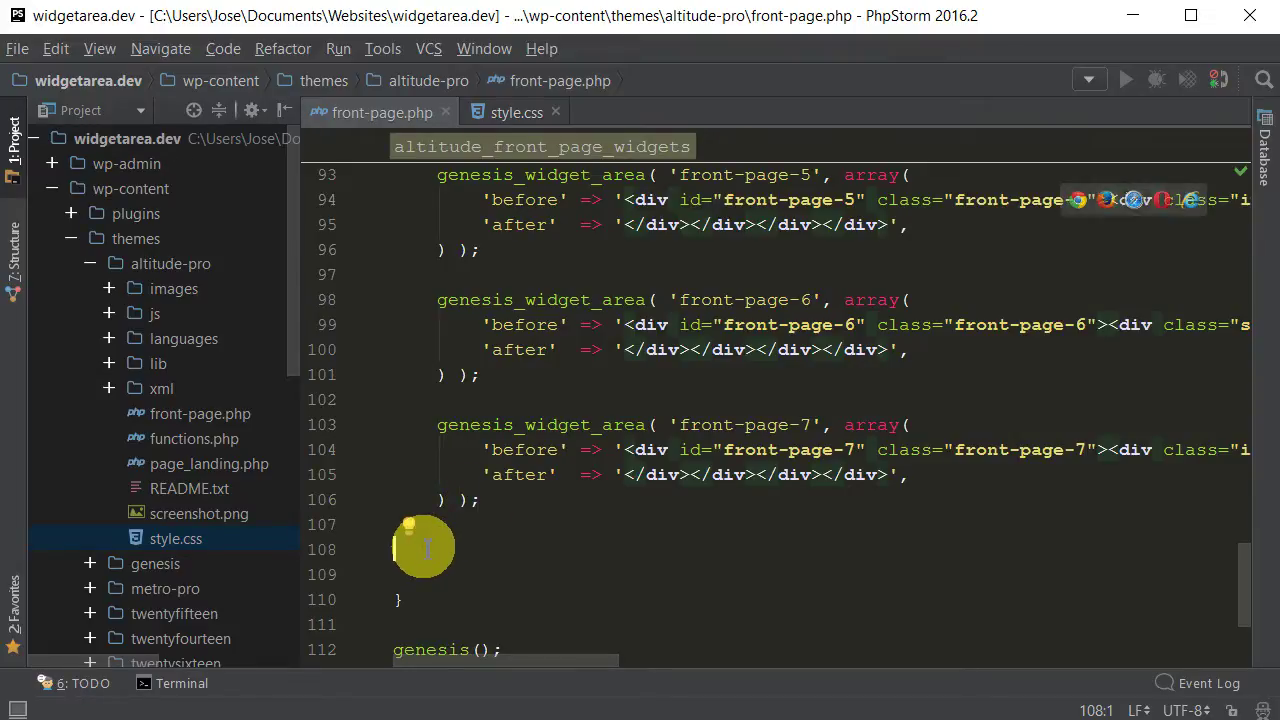
key(ctrl+v)
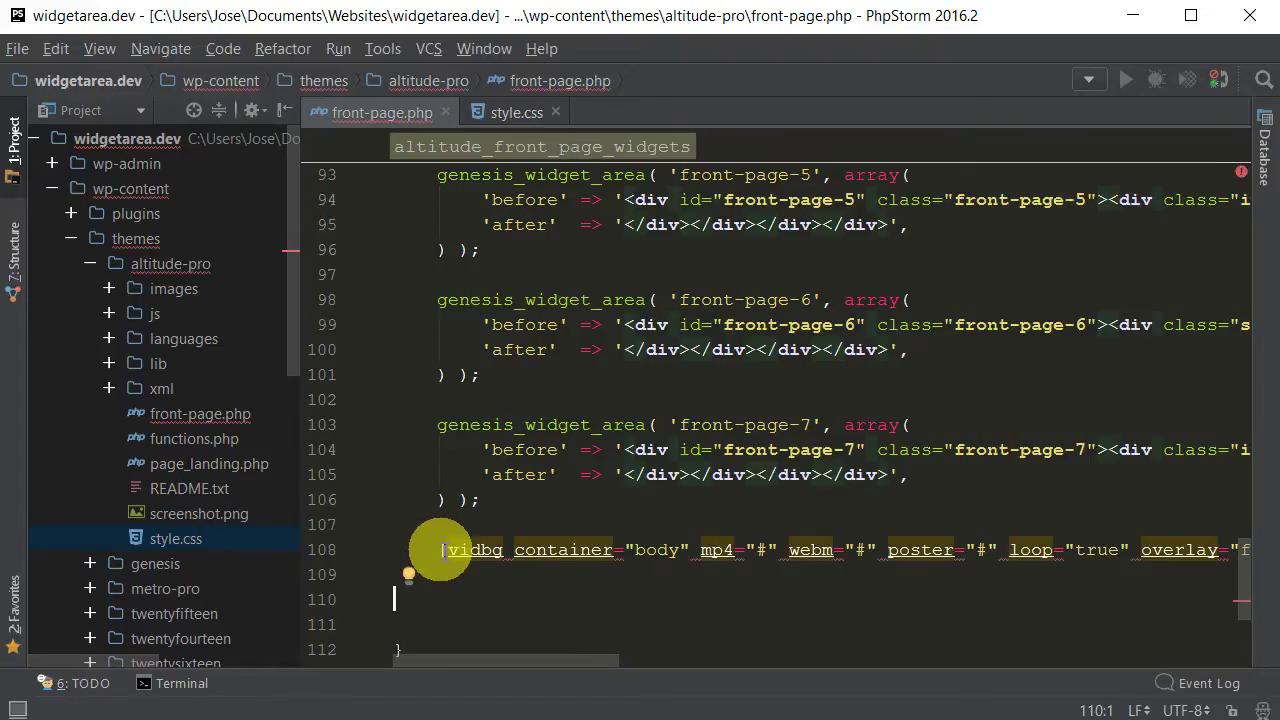
click(440, 550)
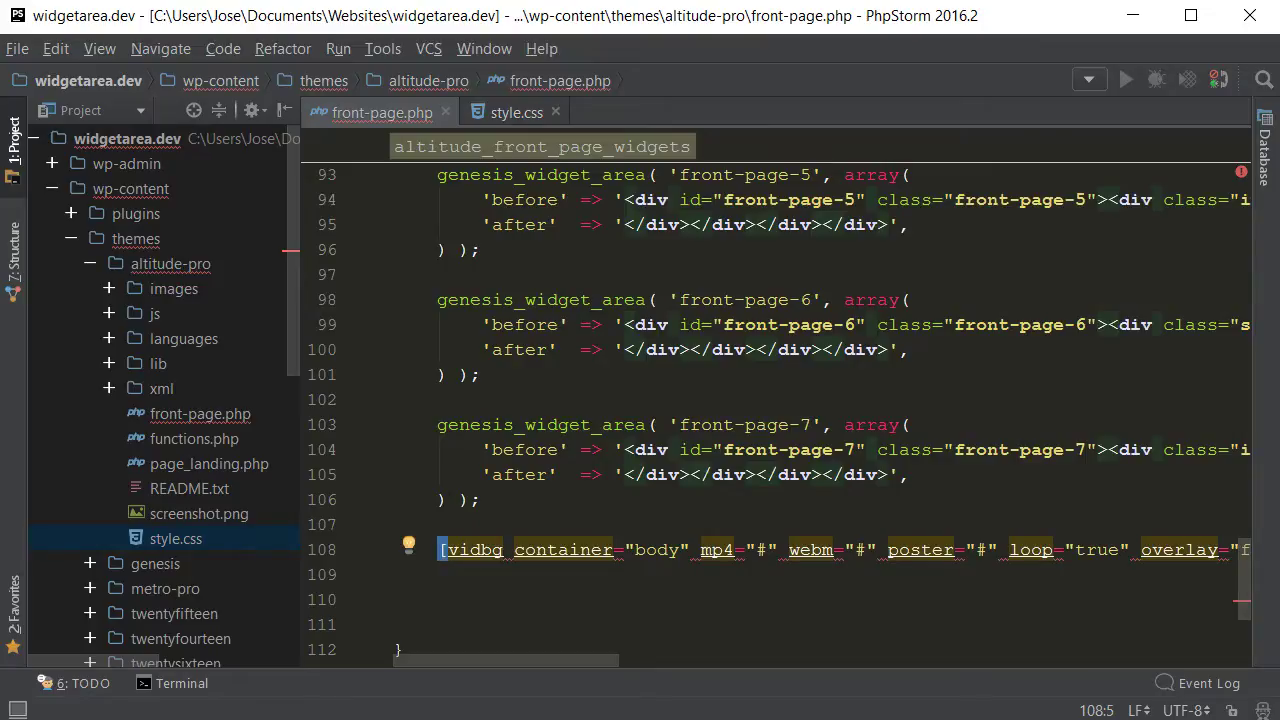
click(371, 613)
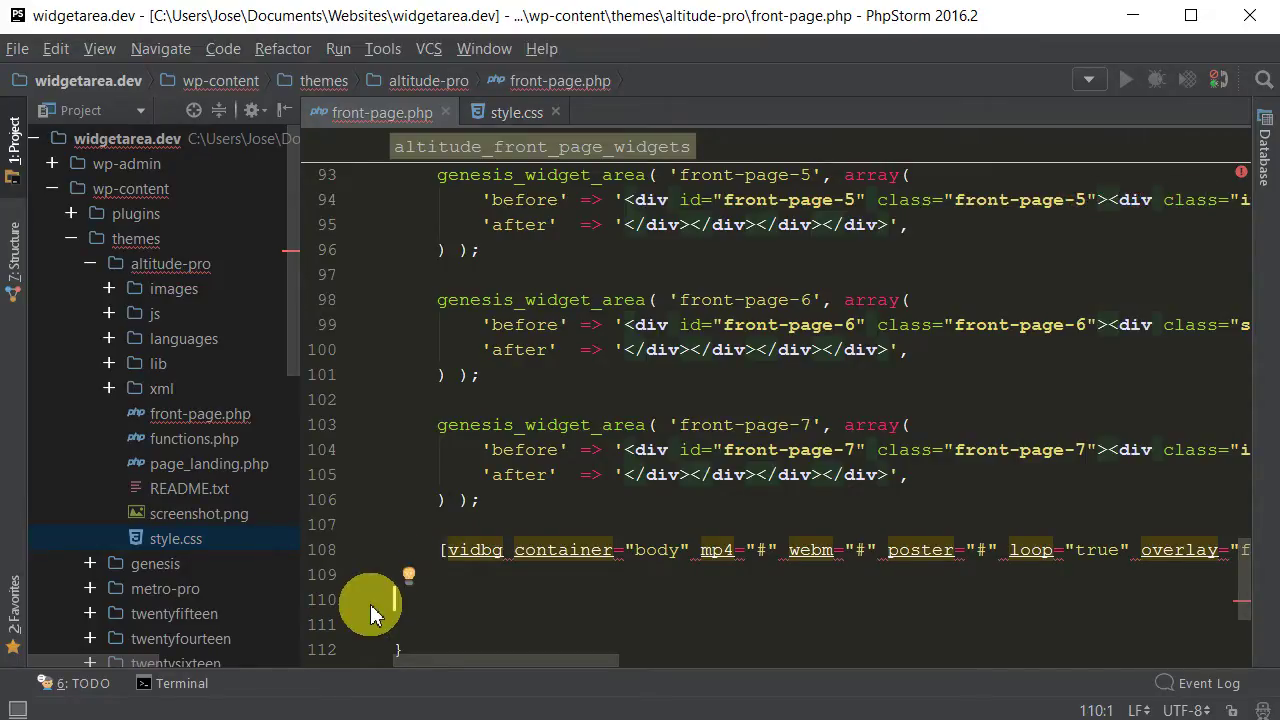
key(ctrl+z)
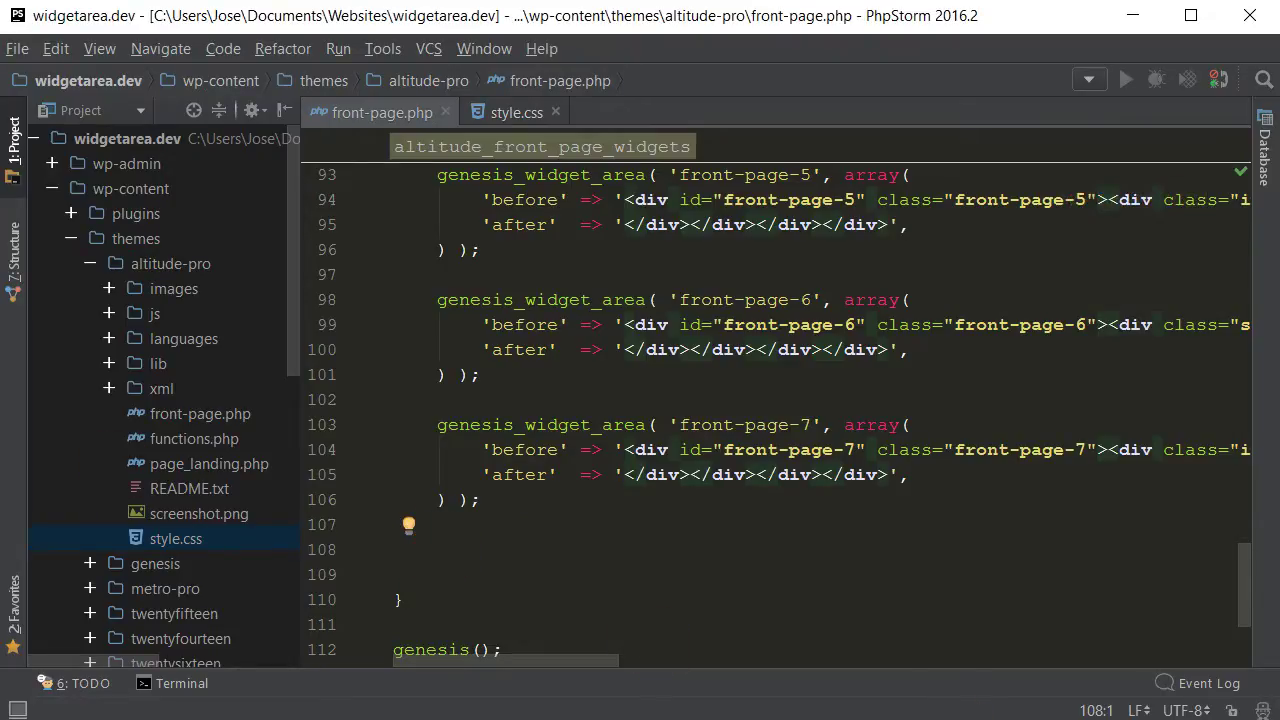
Write the statement echo do_shortcode (""); on line 108, below the front-page-7 widget area
text(echo )
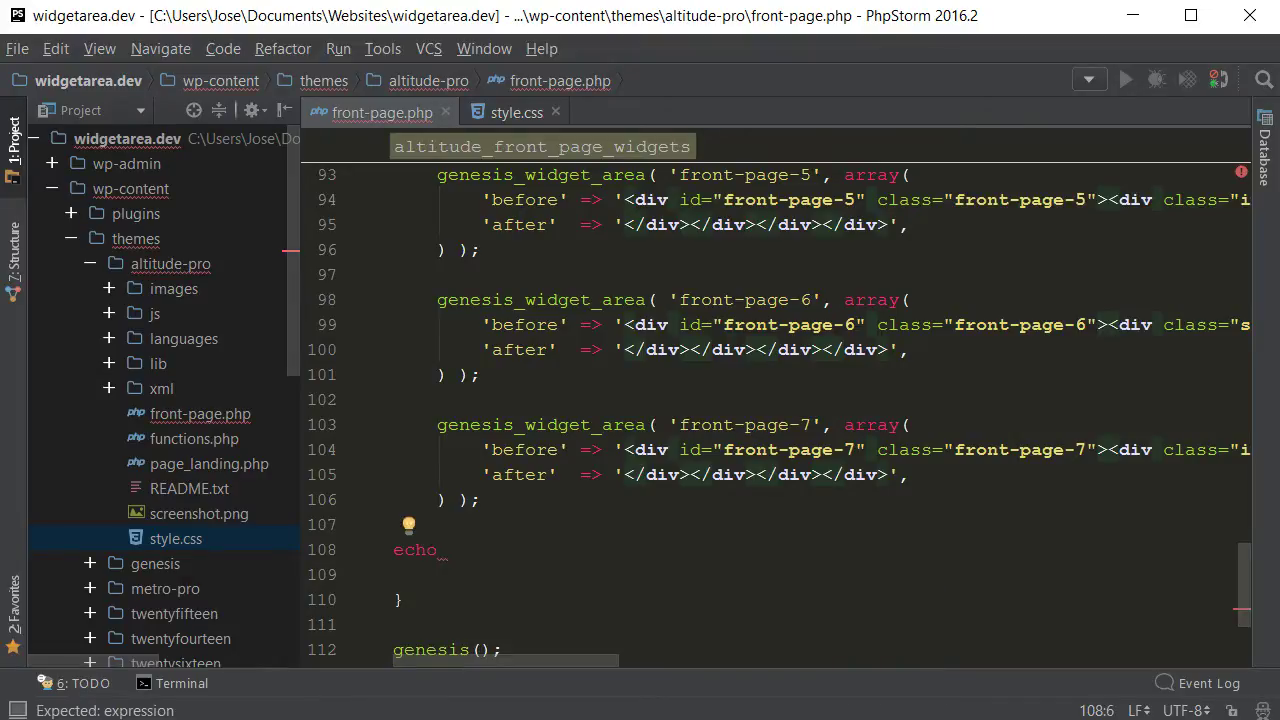
text(do_shor)
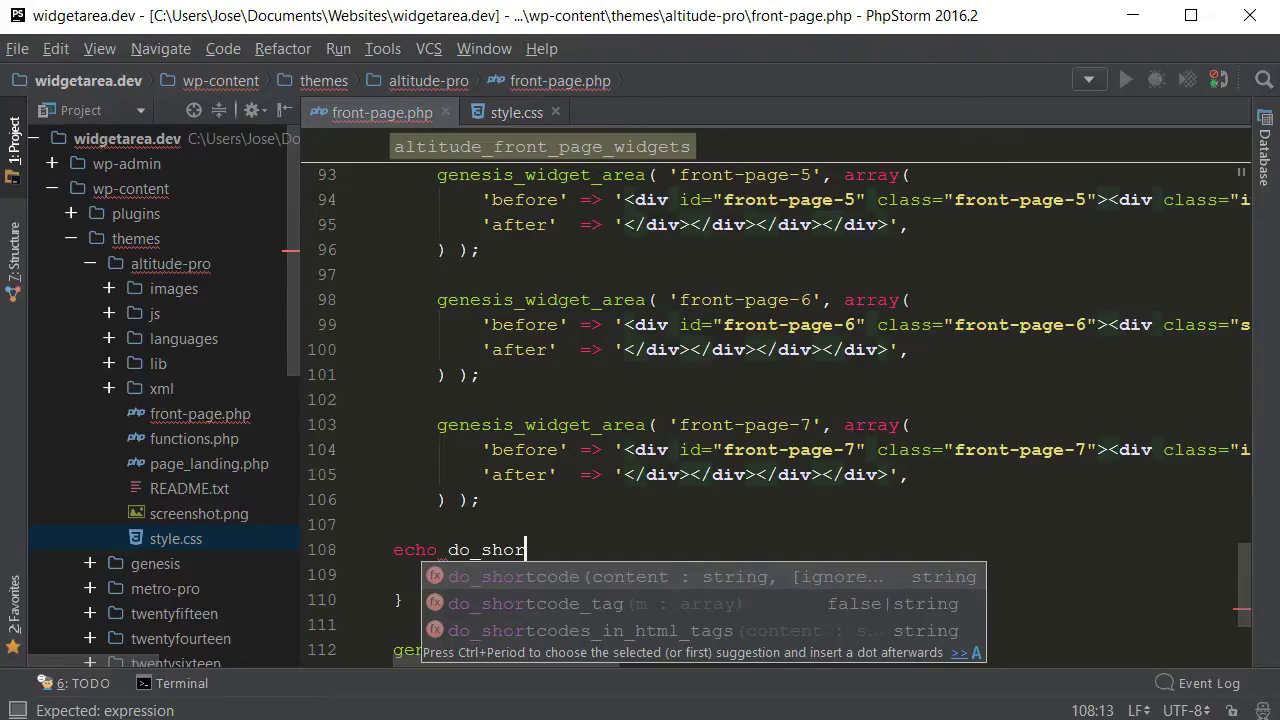
text(tcode ()
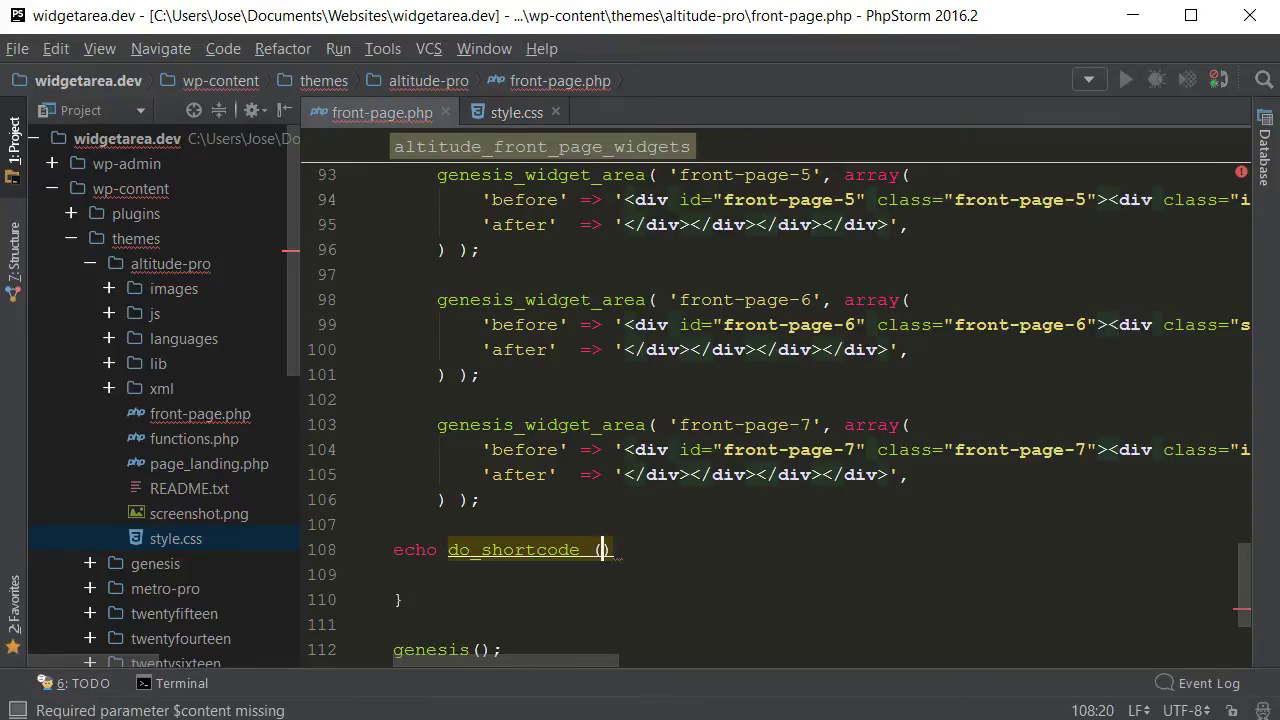
text(")
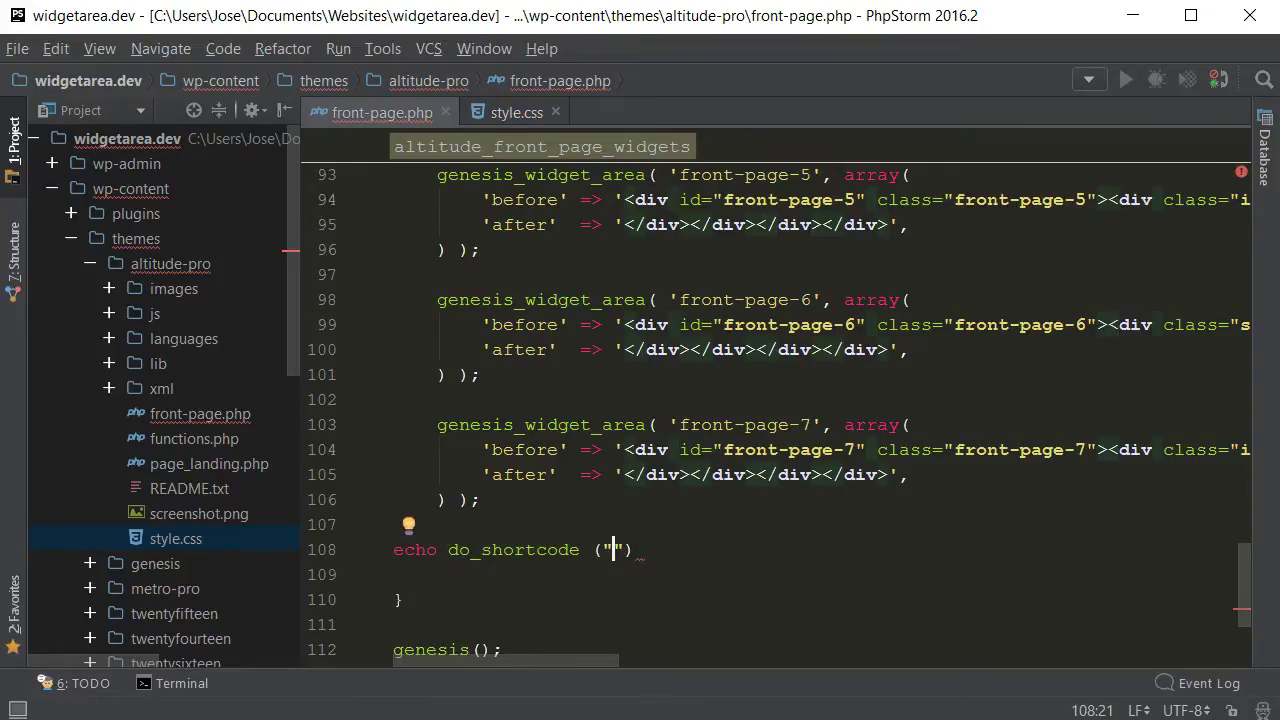
key(End)
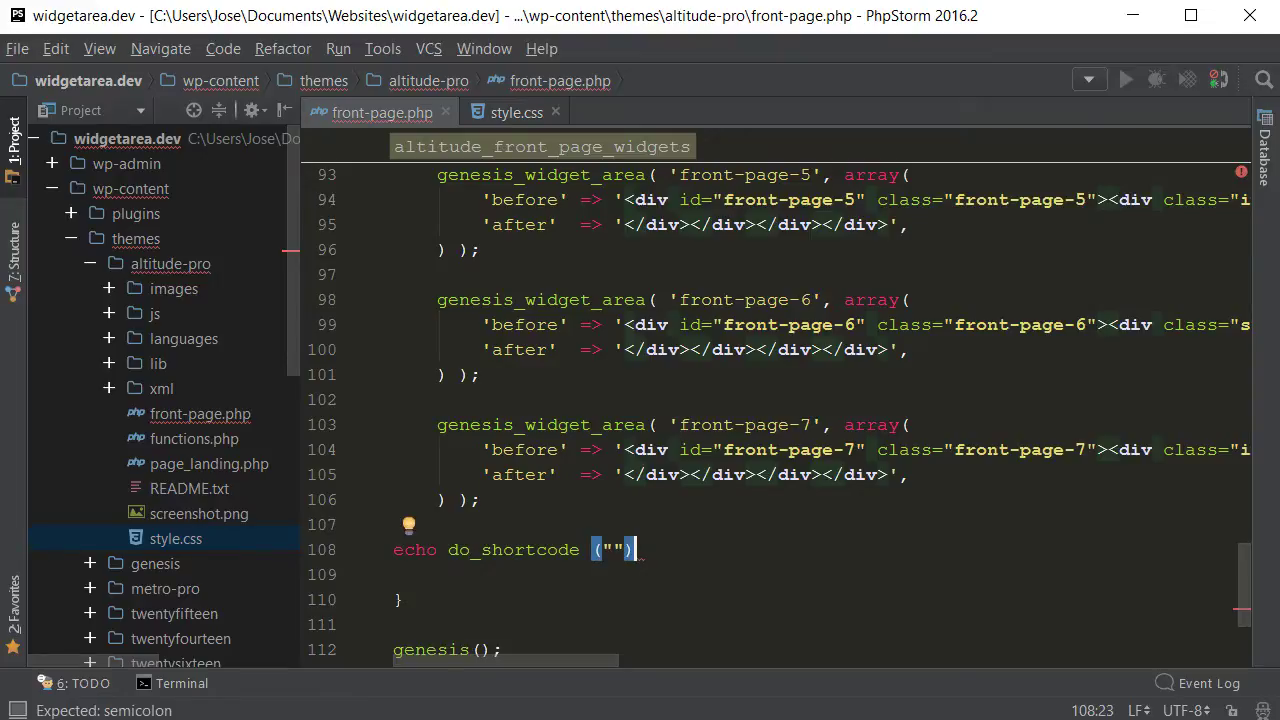
text(;)
key(Left)
key(Left)
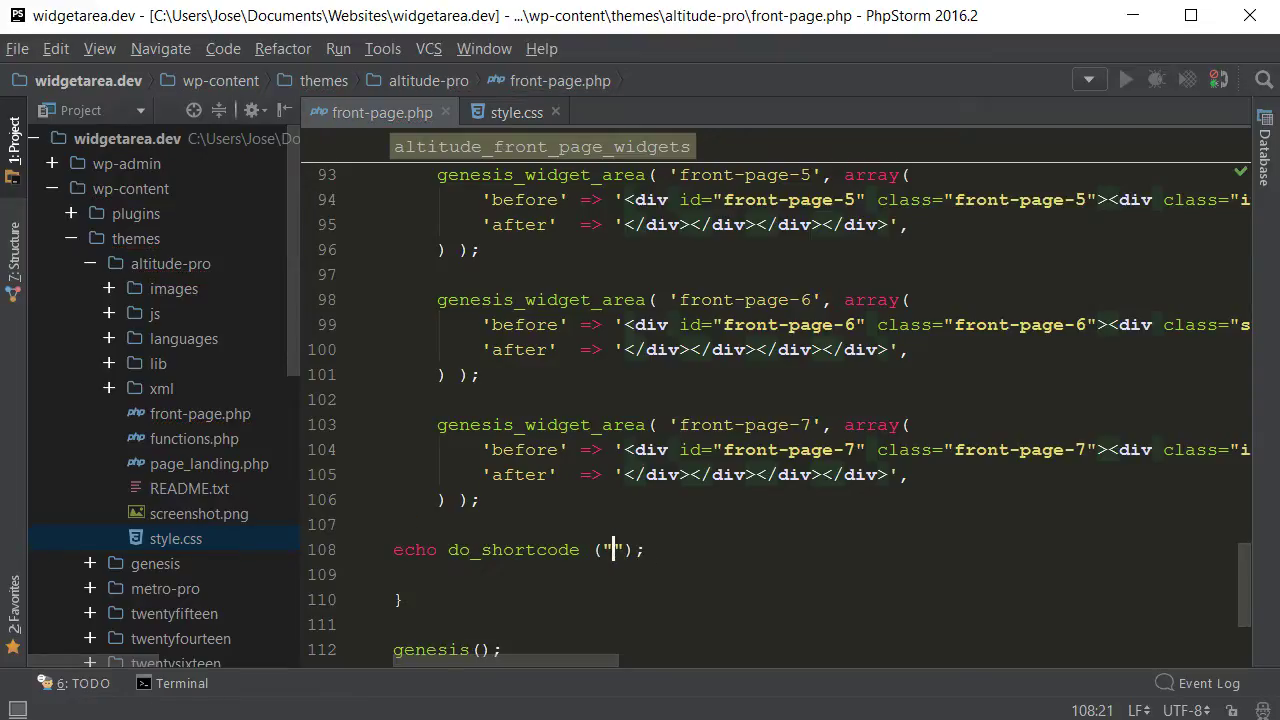
Paste the copied vidbg shortcode between the do_shortcode quotes and join the closing "); onto the same line
key(ctrl+v)
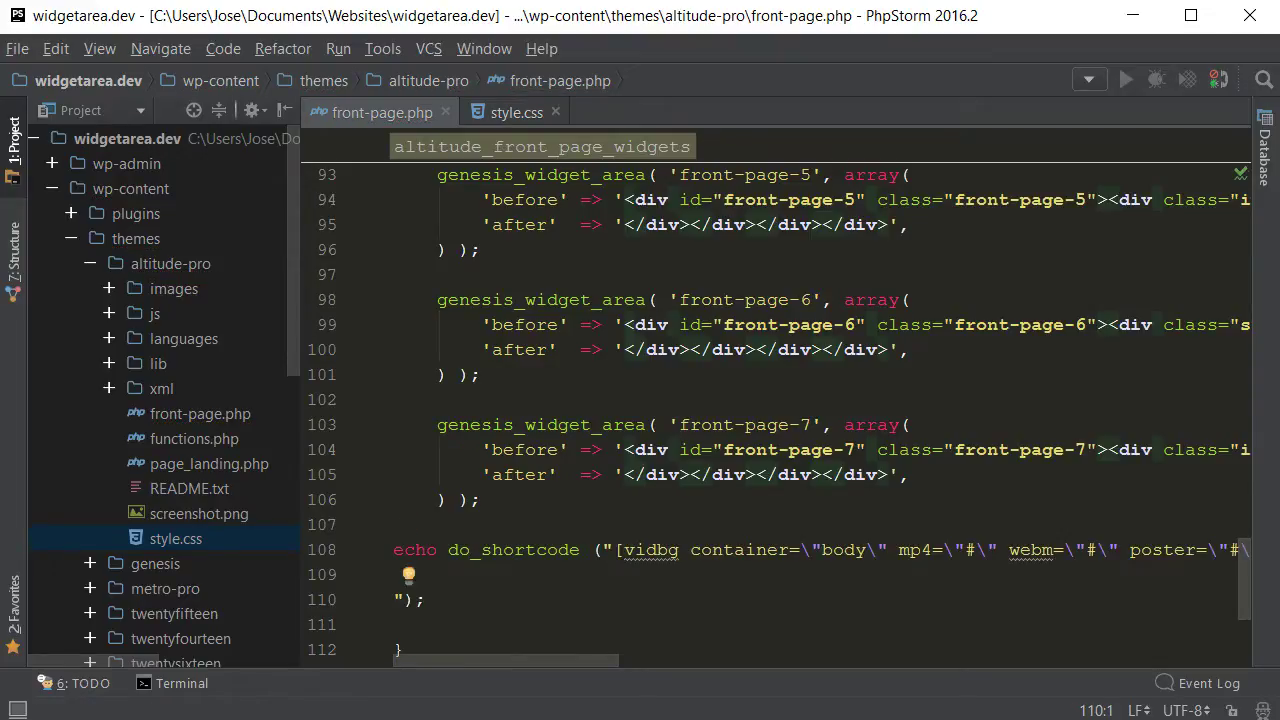
drag(517, 662, 943, 620)
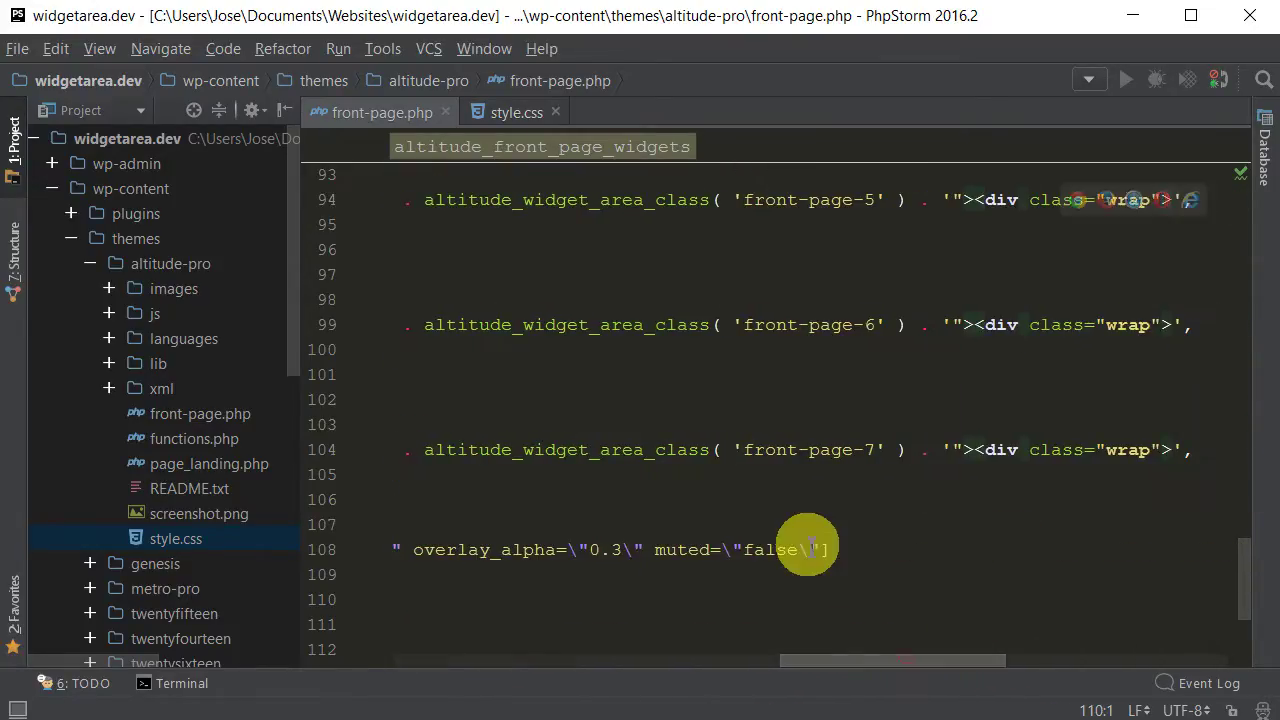
click(877, 560)
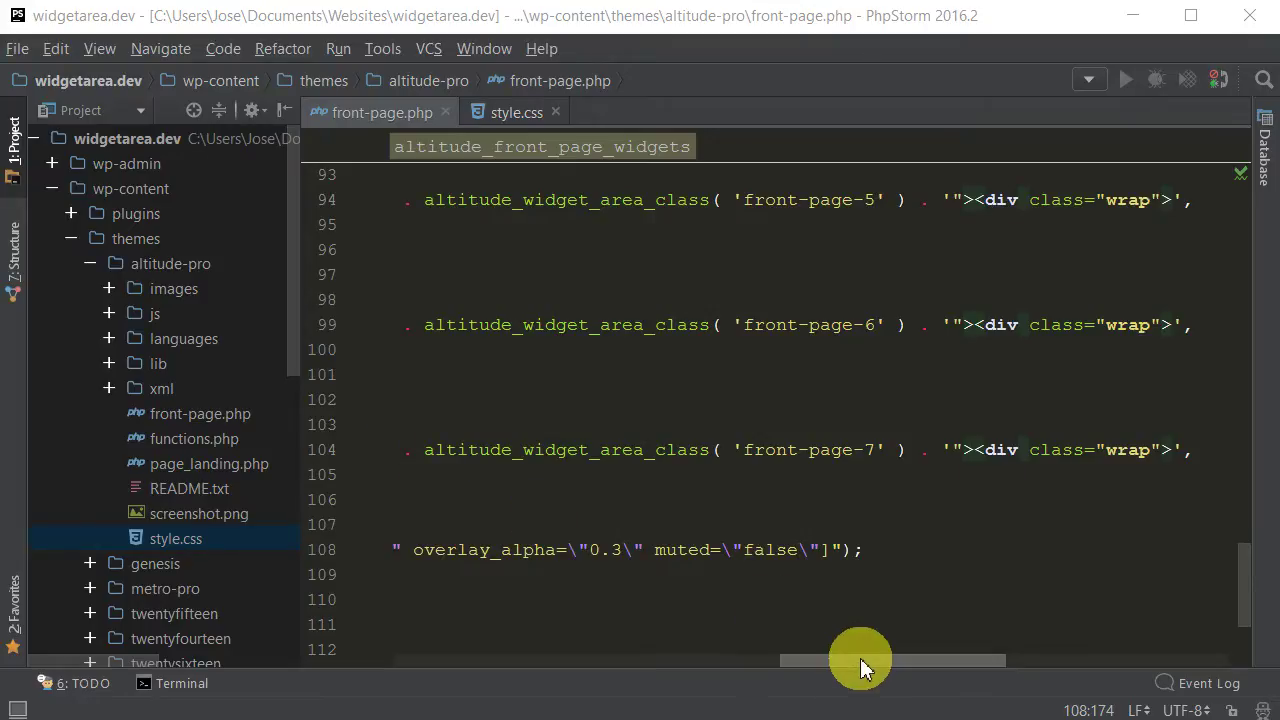
drag(857, 662, 466, 630)
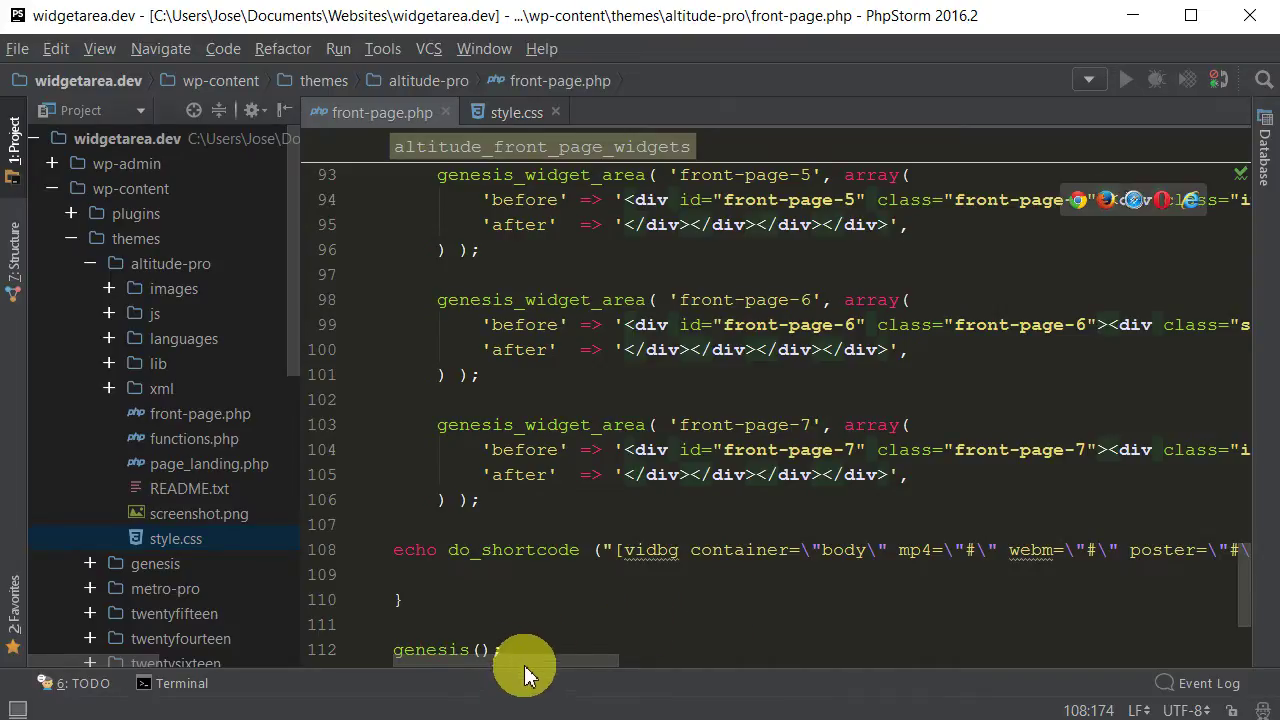
drag(527, 664, 571, 660)
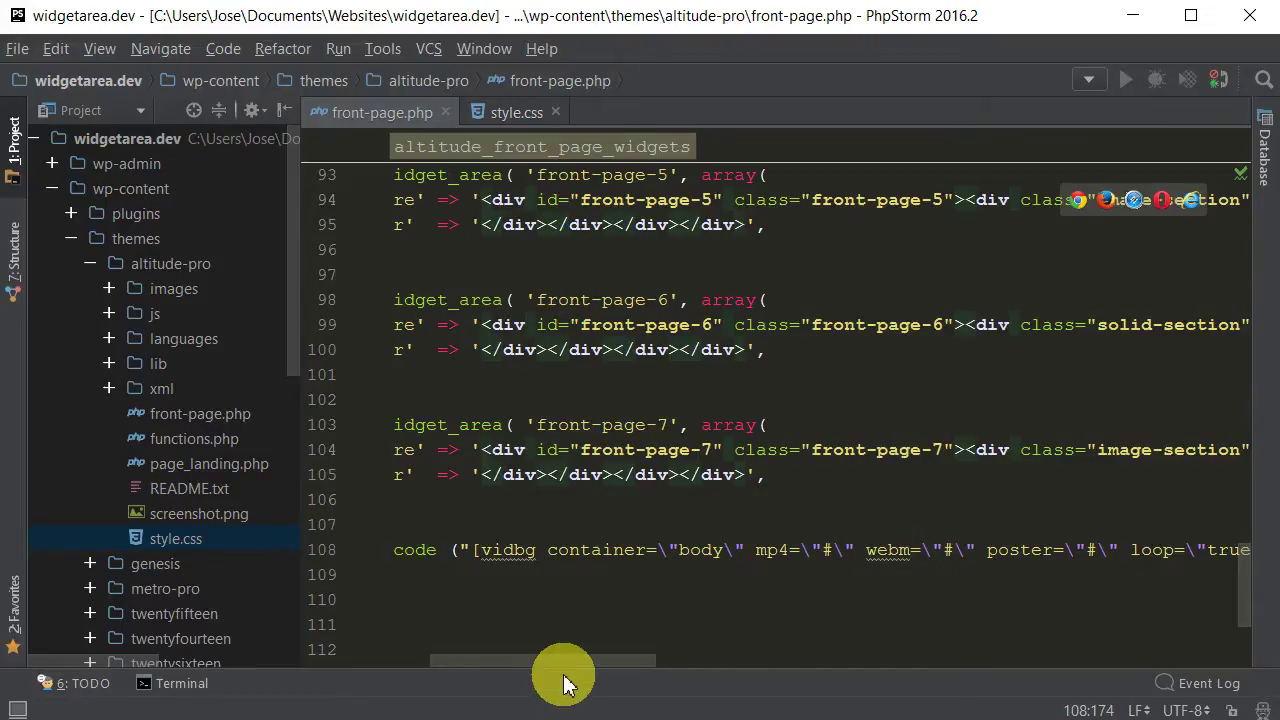
Switch to Chrome, open the Storm.mp4 attachment in the WordPress Media Library and copy its file URL
drag(580, 662, 634, 662)
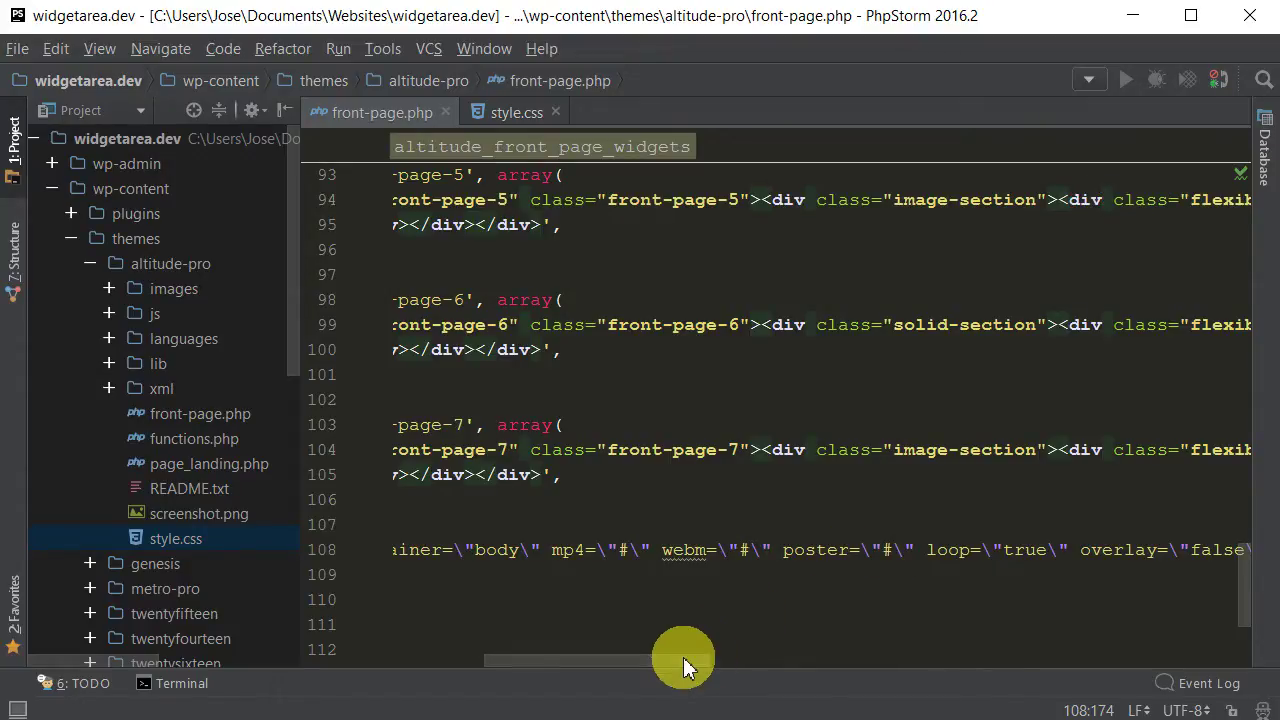
drag(686, 664, 617, 665)
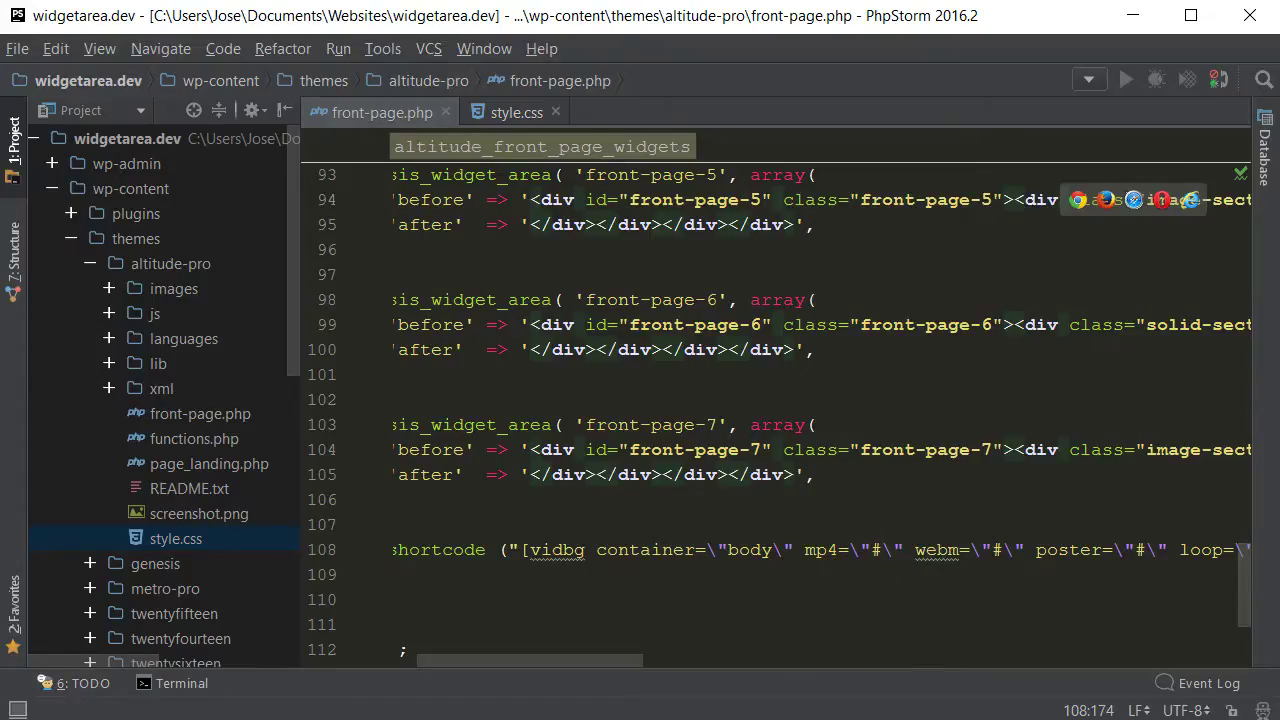
key(alt+Tab)
mouse_move(64, 248)
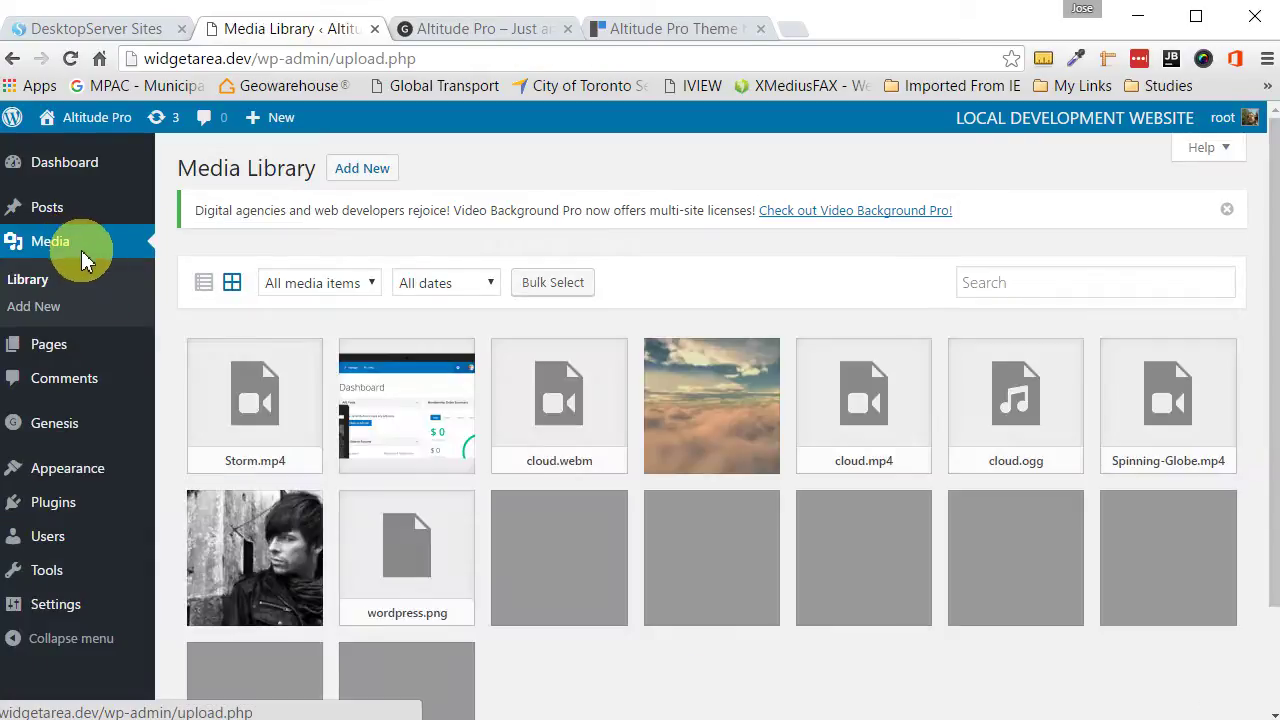
click(265, 416)
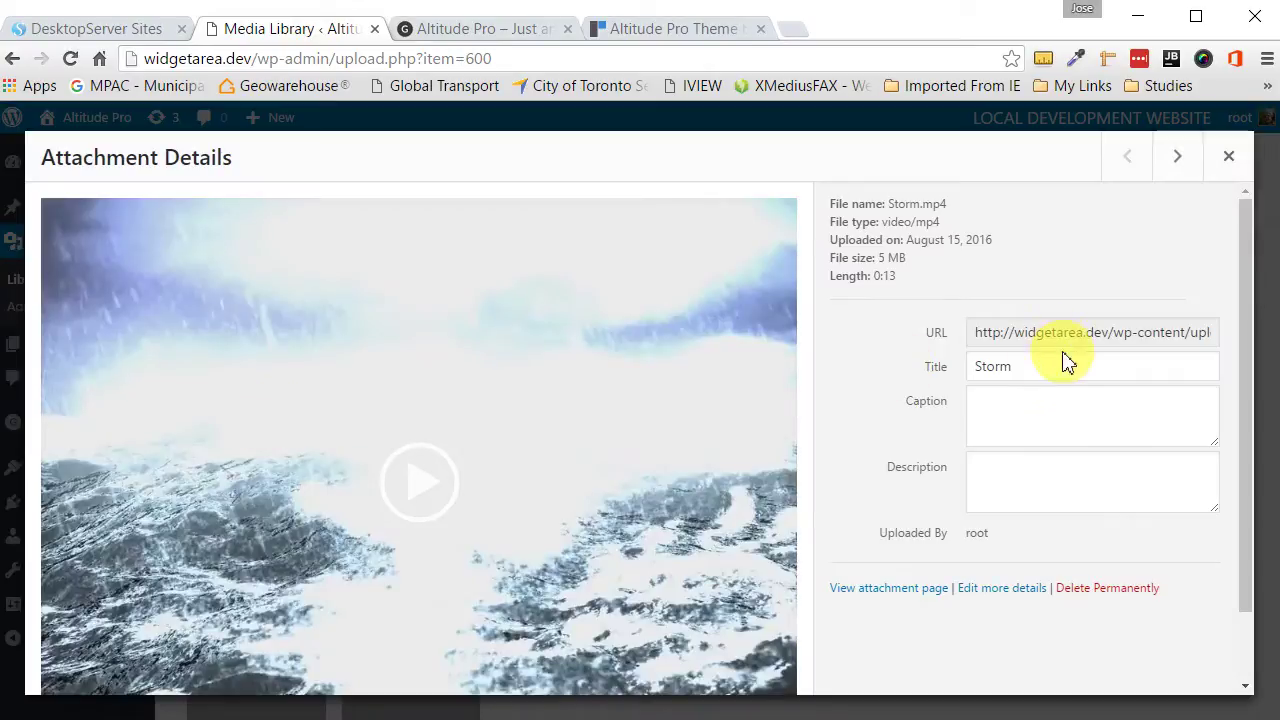
click(1010, 340)
key(ctrl+a)
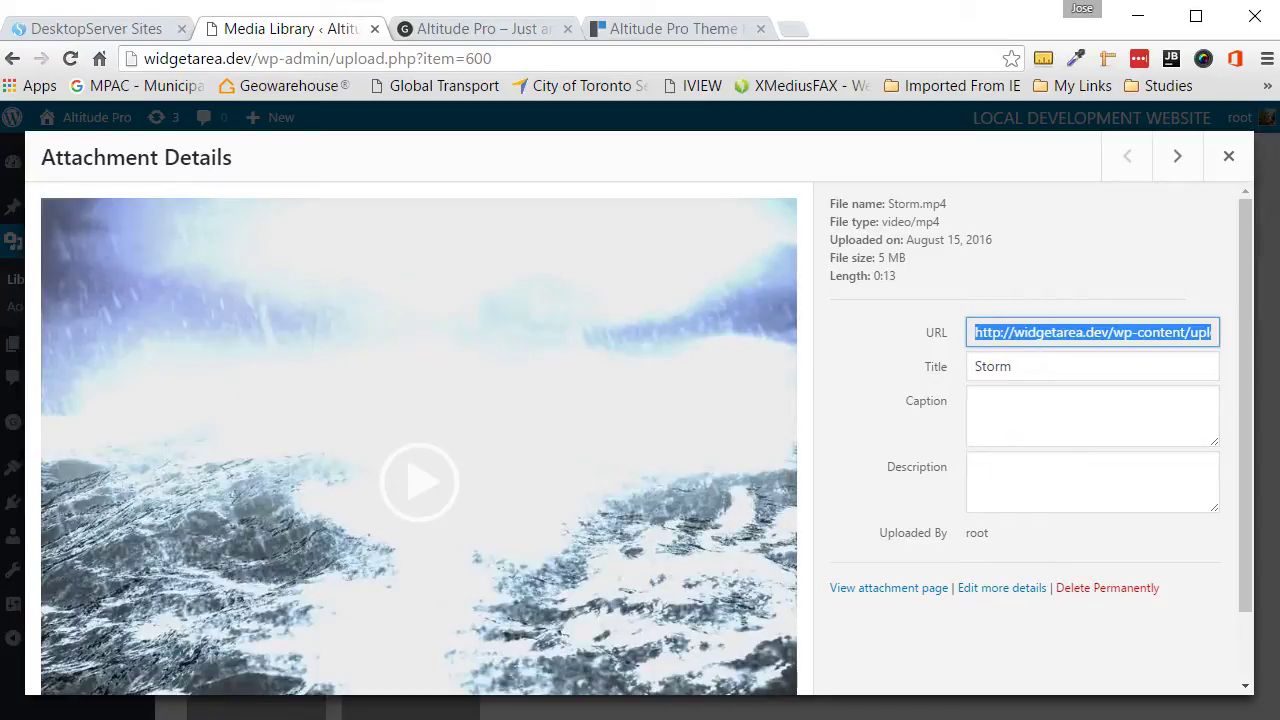
key(alt+Tab)
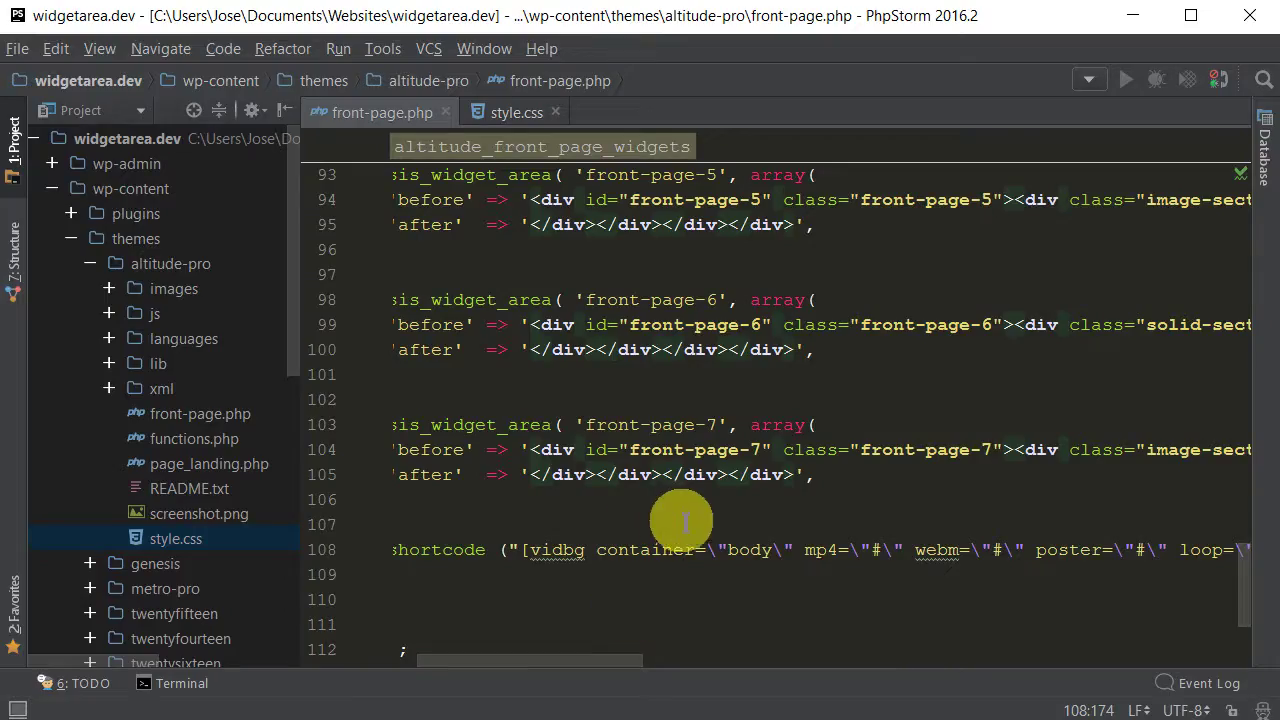
double_click(873, 550)
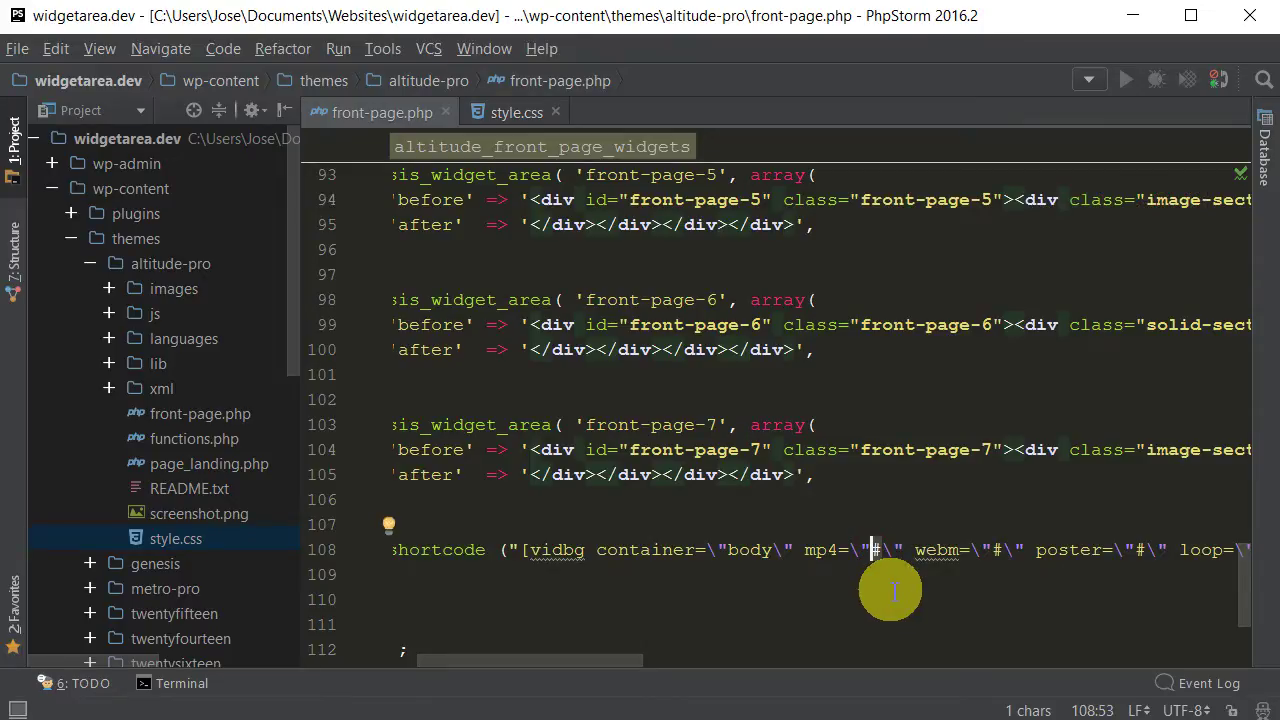
text(http://widgetarea.dev/wp-content/uploads/2016/08/Storm.mp4)
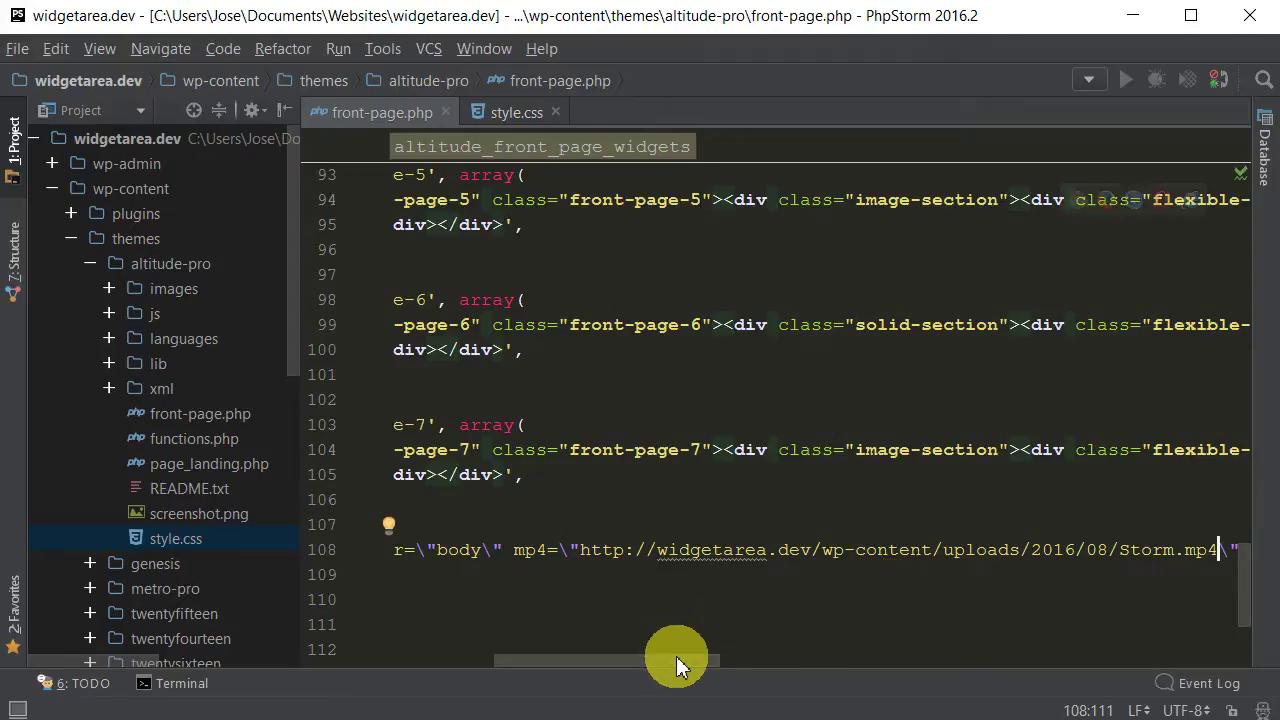
drag(681, 657, 822, 662)
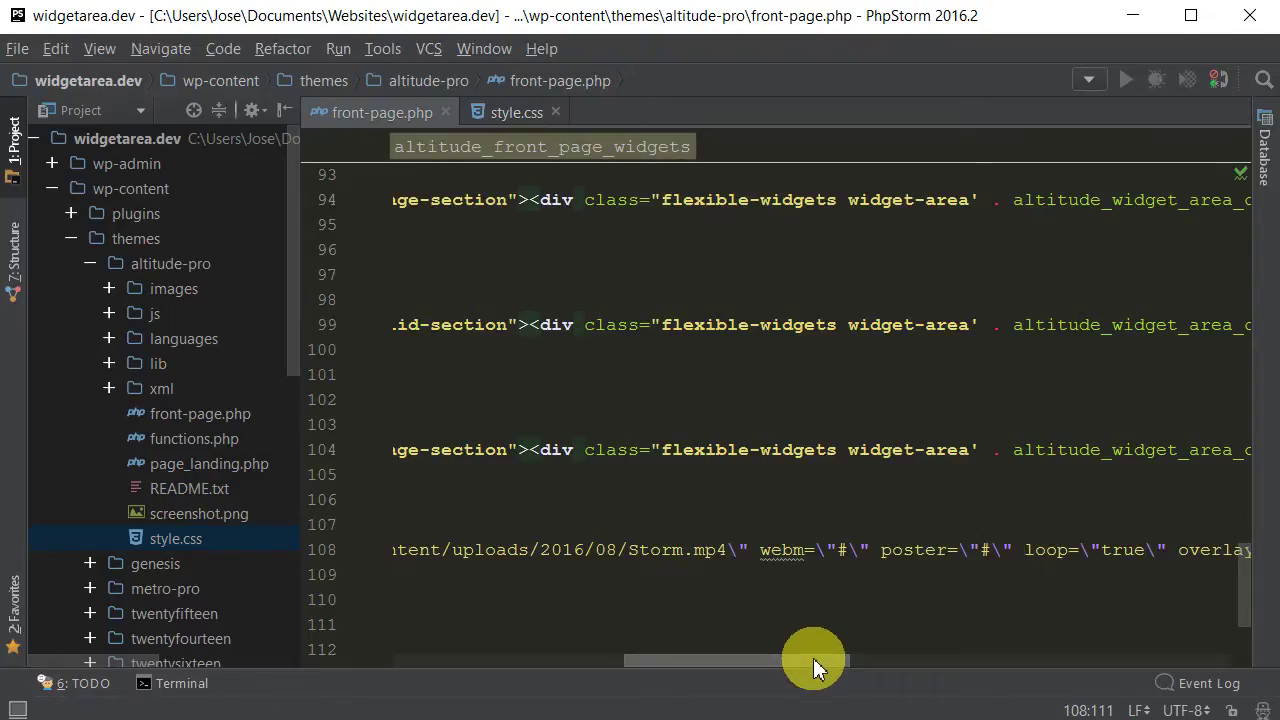
drag(813, 658, 514, 629)
click(509, 584)
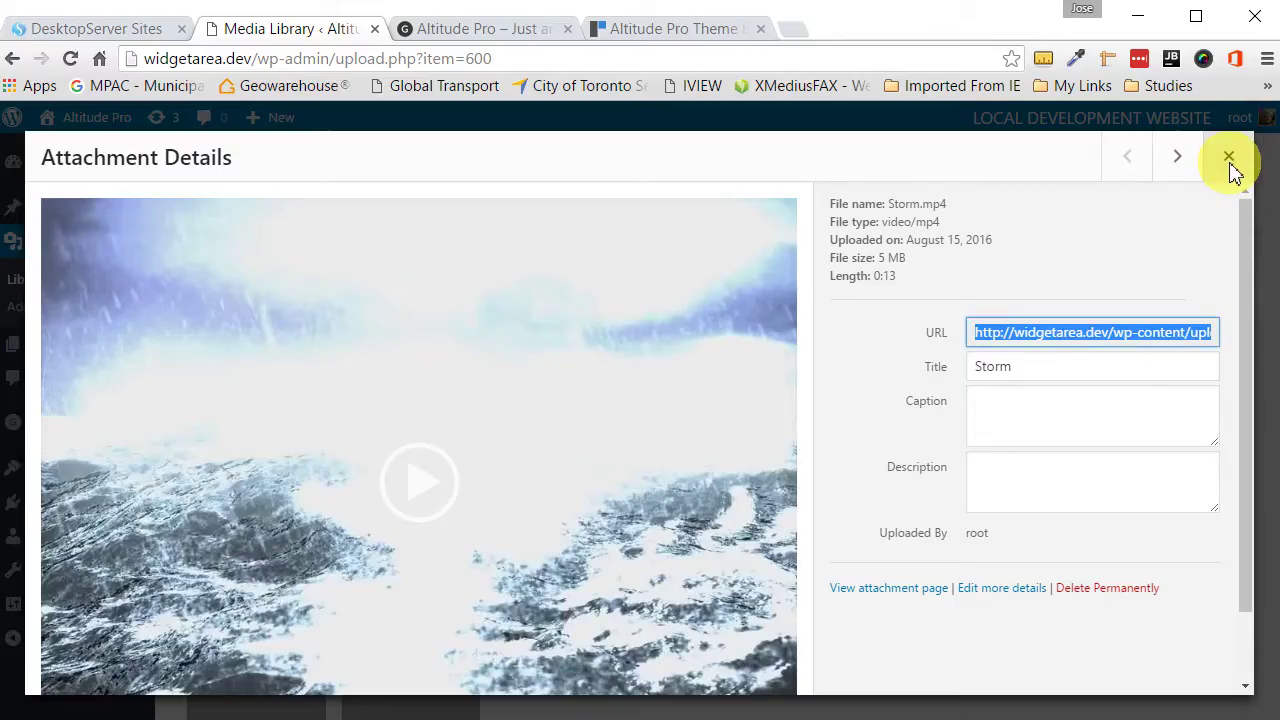
Close the Storm.mp4 attachment details and reload the Altitude Pro front page in Chrome to check its background
click(1229, 158)
click(517, 30)
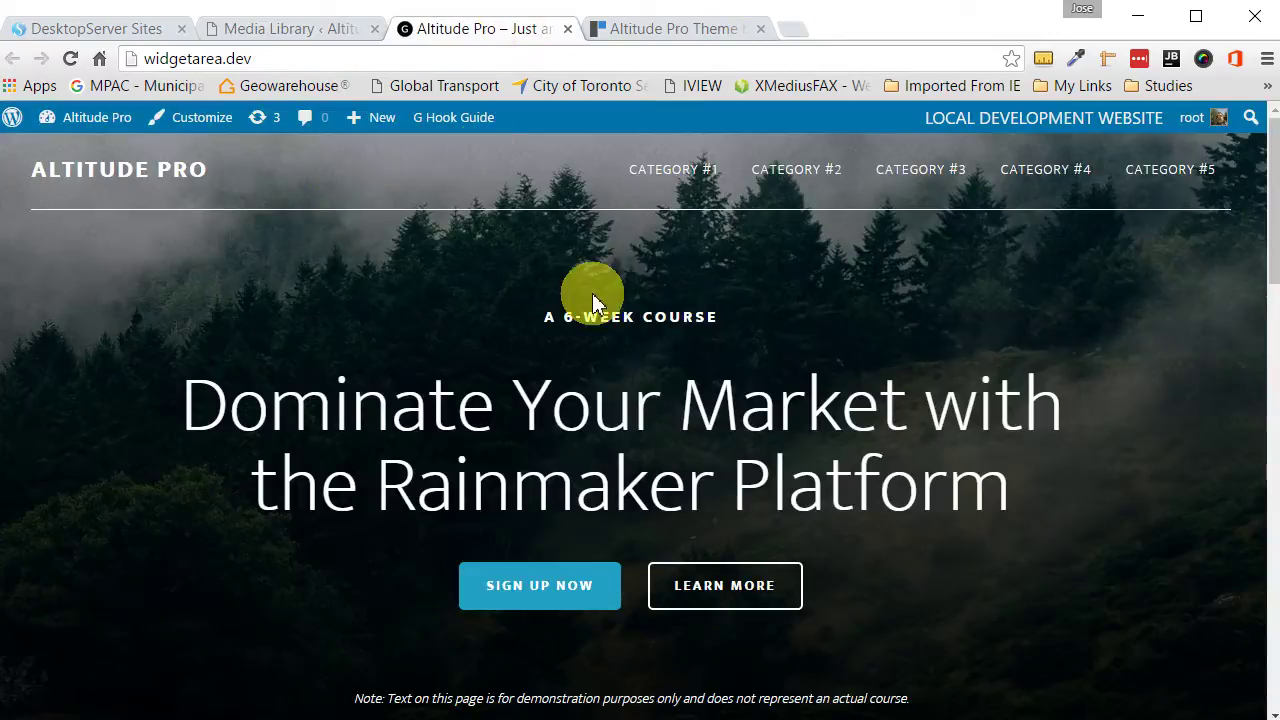
click(73, 62)
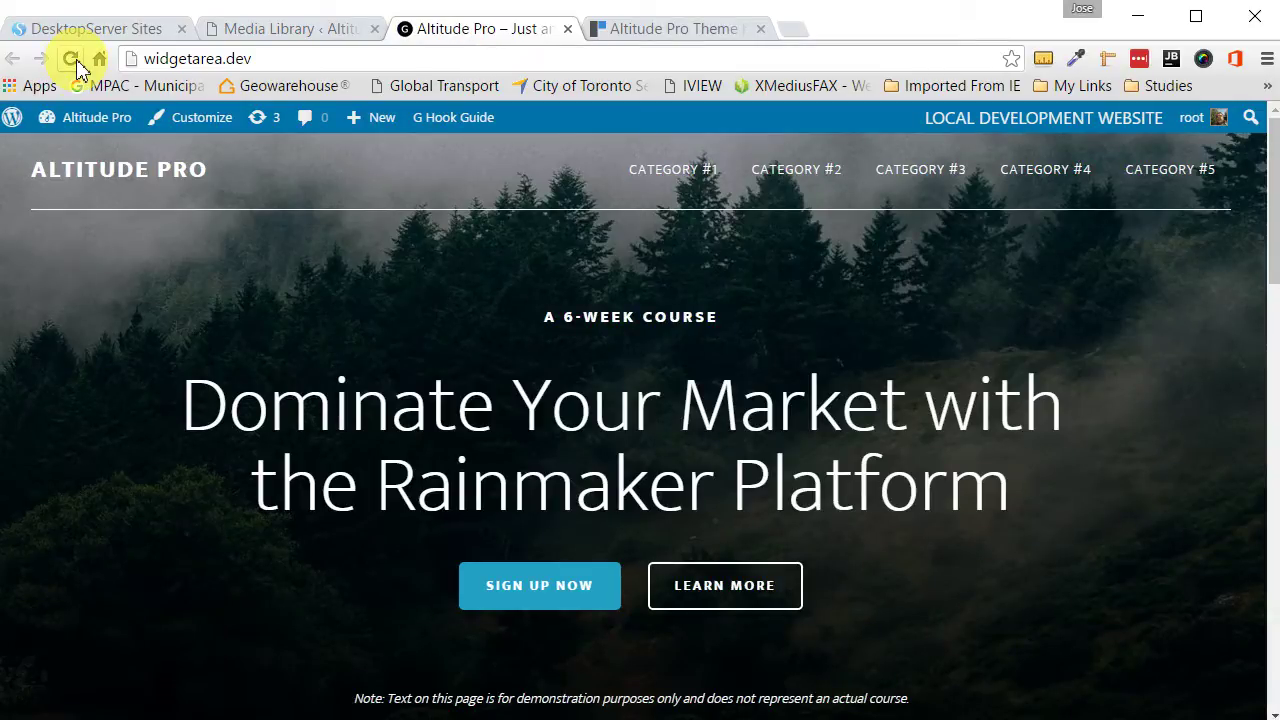
click(73, 62)
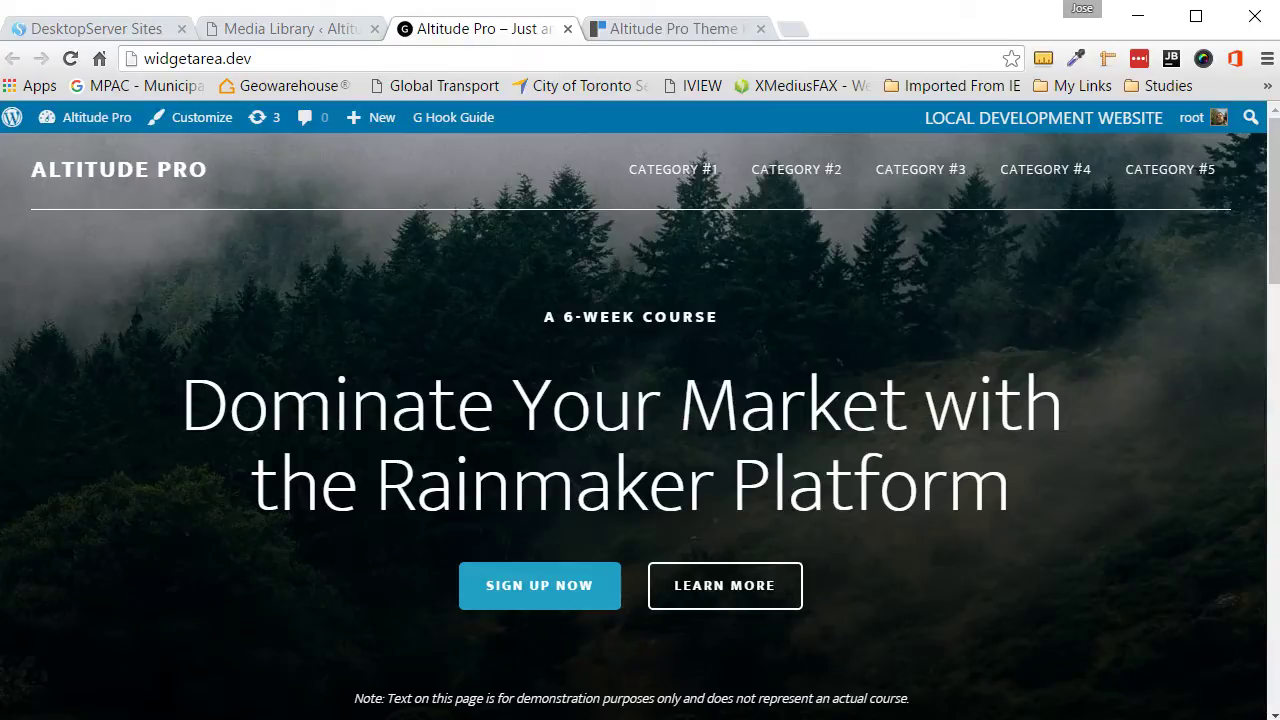
Inspect the front page's hero section, select its front-page-1 div and copy the .front-page-1 selector from its style rule
key(alt+Tab)
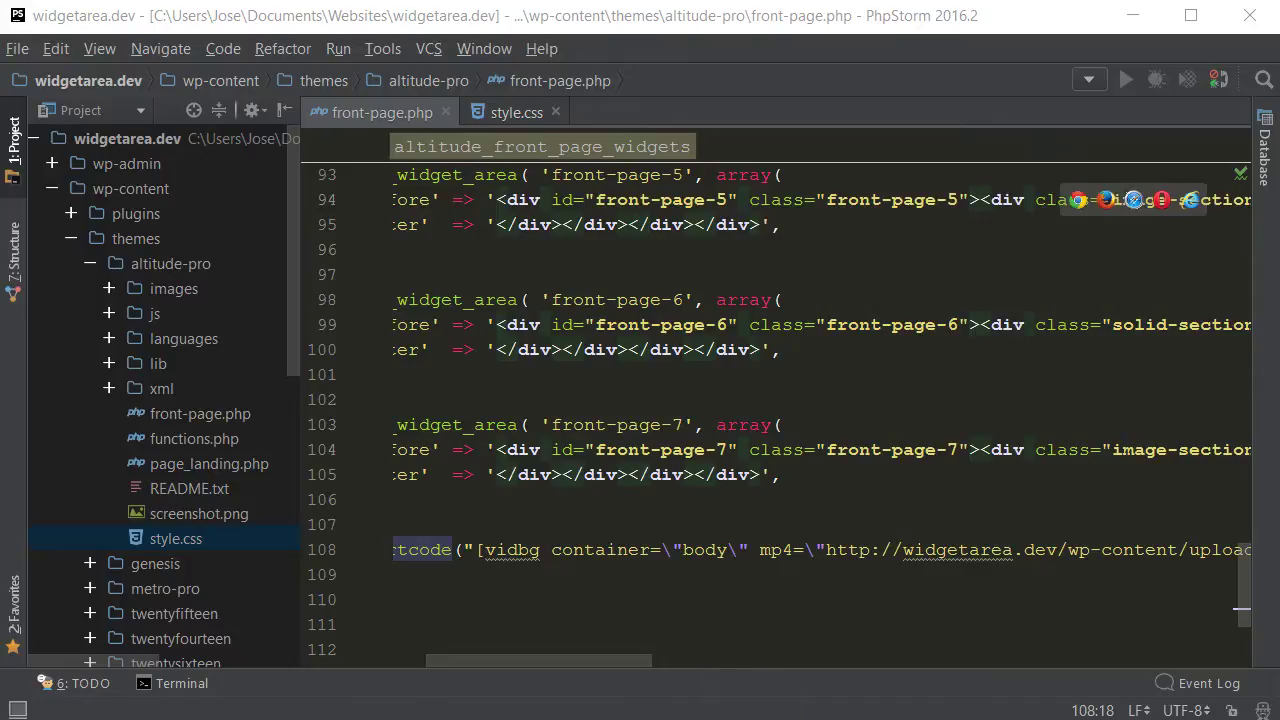
click(1112, 201)
right_click(350, 542)
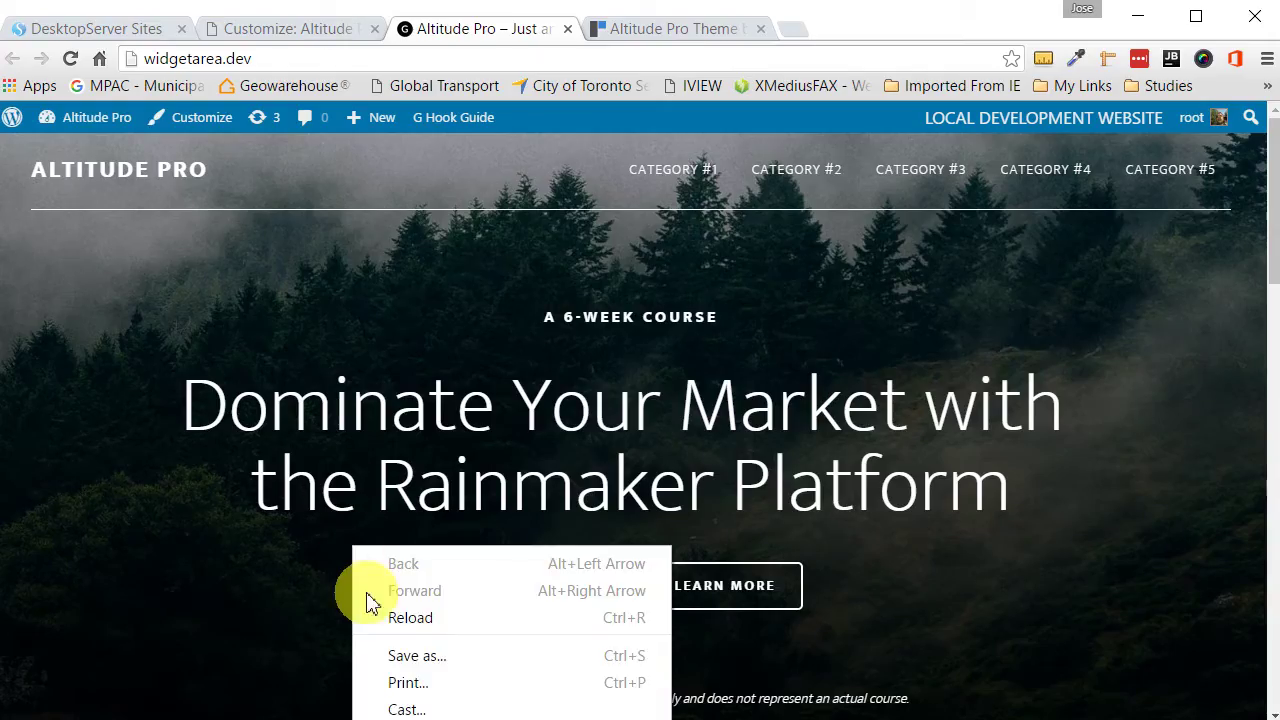
key(n)
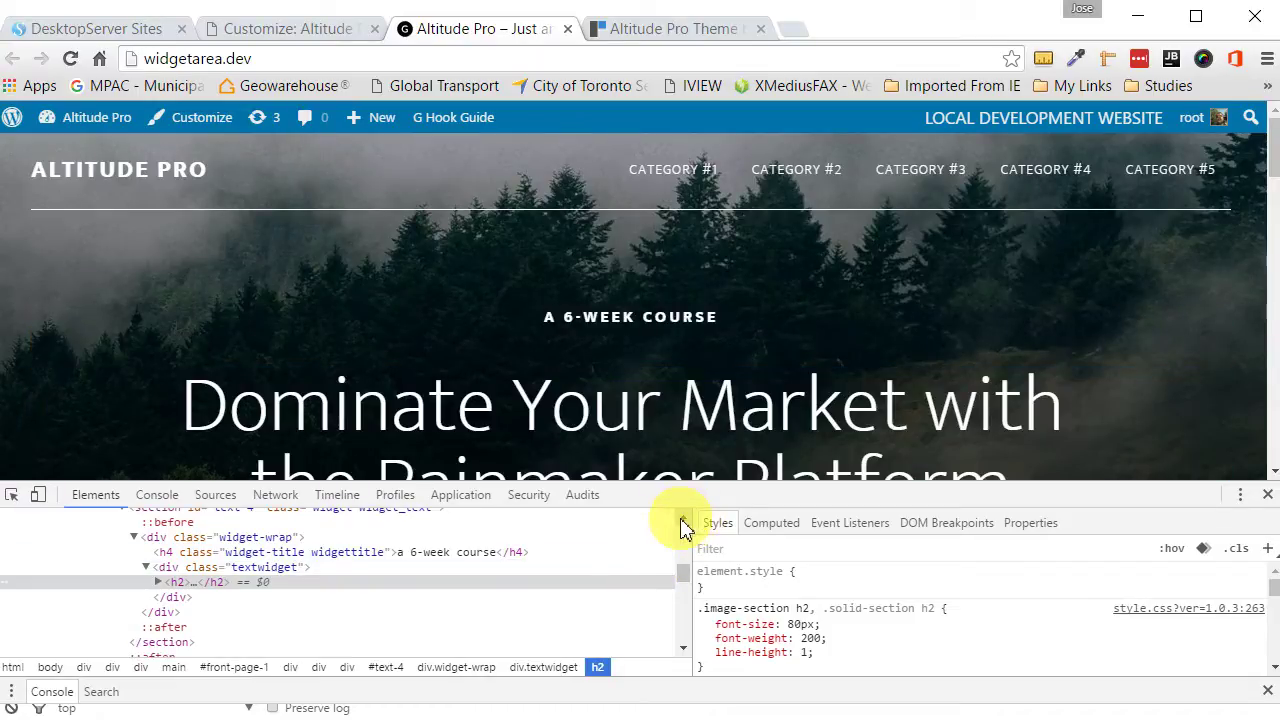
scroll(686, 516, up, 3)
scroll(686, 525, up, 2)
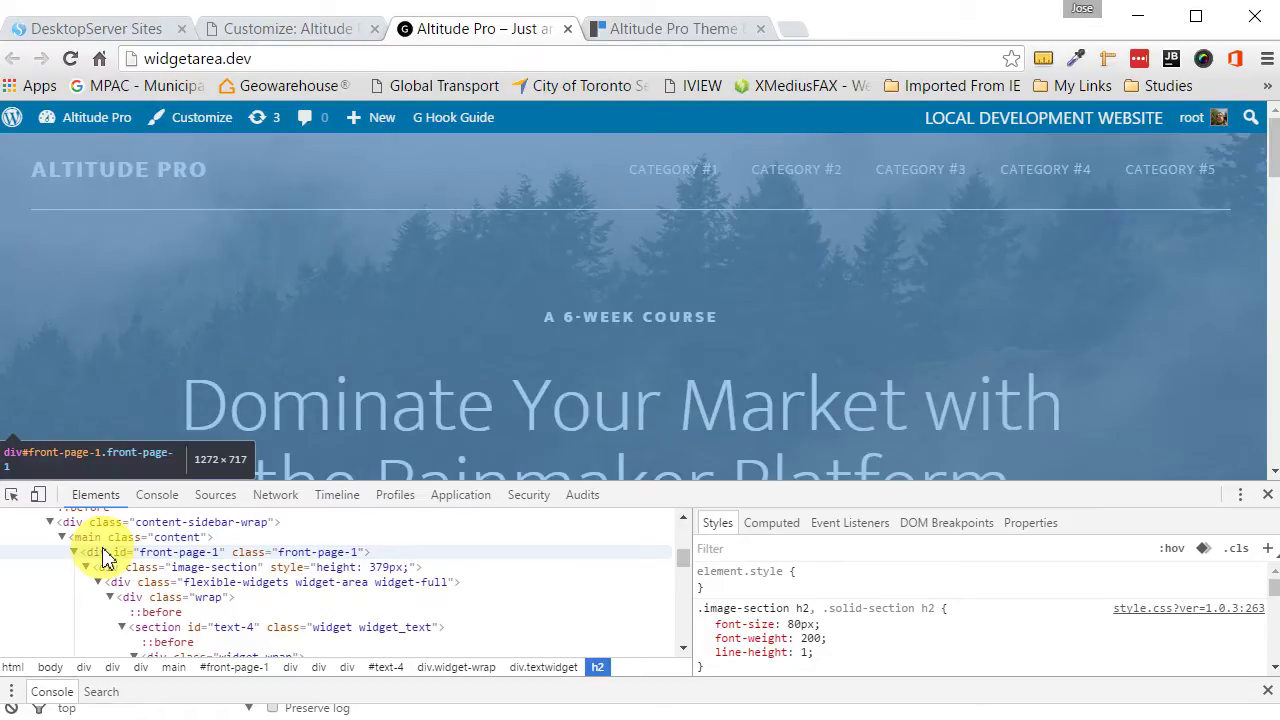
click(107, 555)
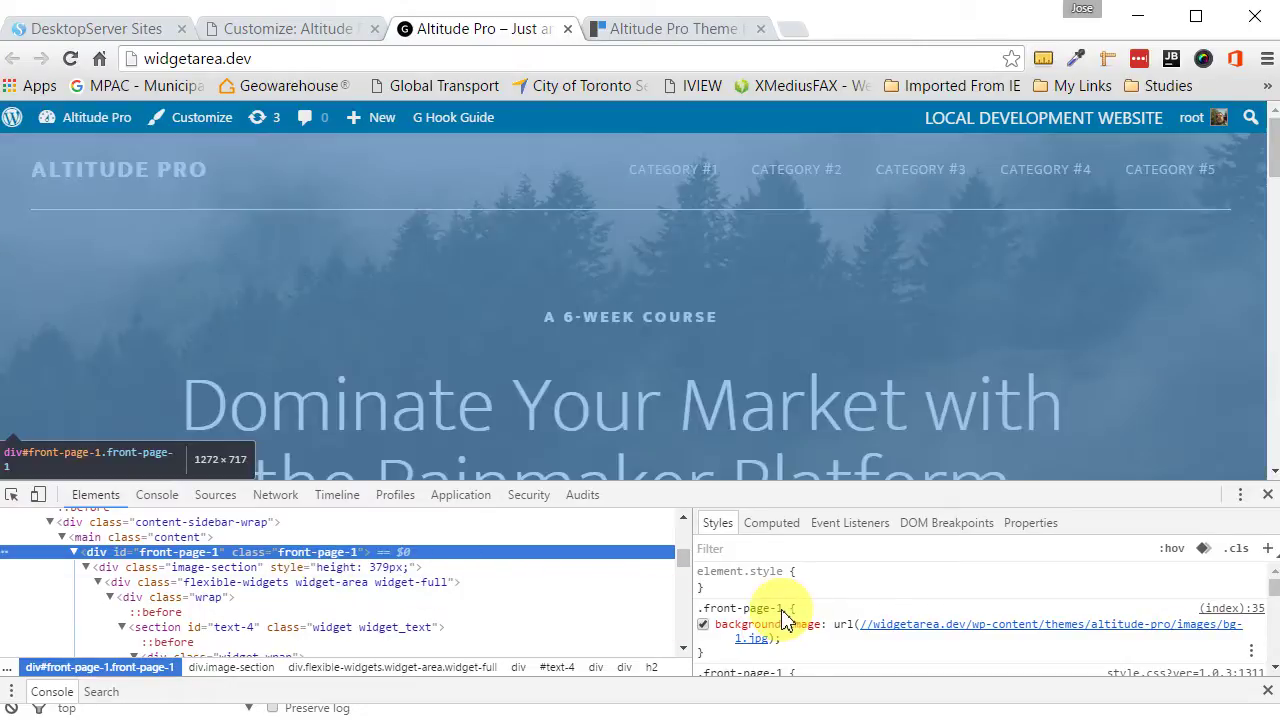
click(777, 610)
drag(777, 617, 698, 610)
key(ctrl+c)
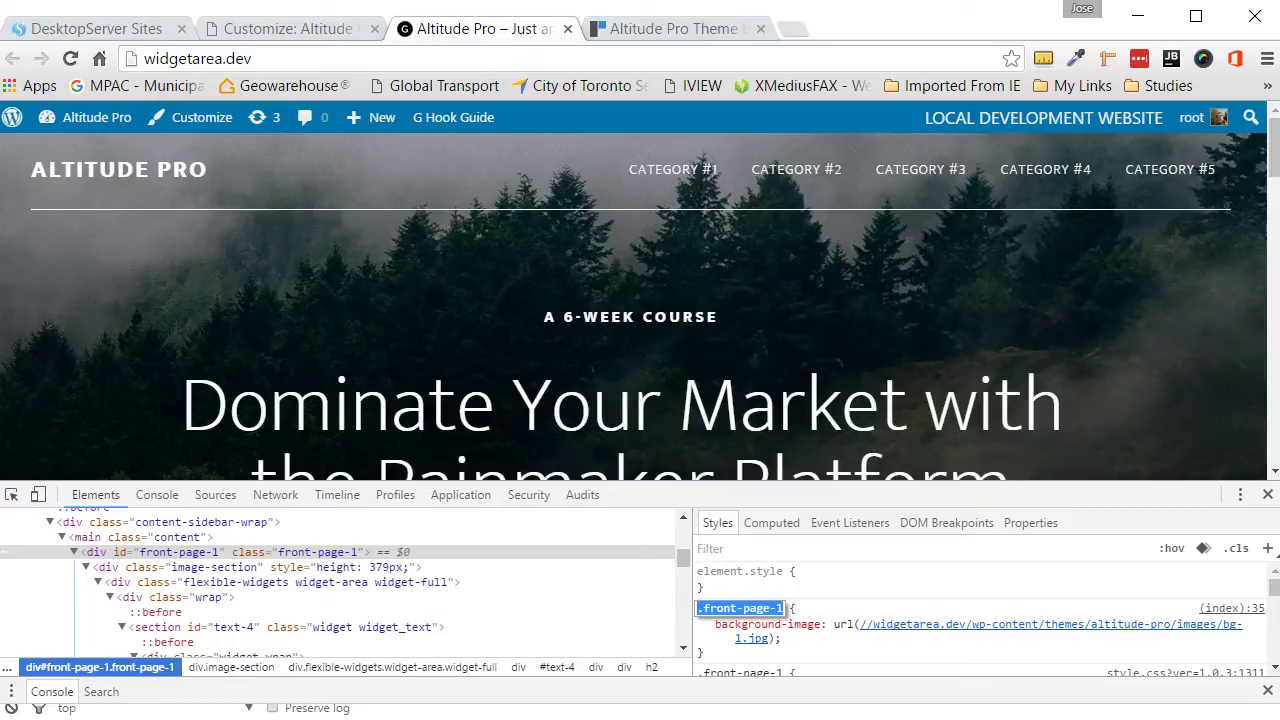
Switch to PhpStorm and replace the shortcode's container value body with the copied .front-page-1 selector
key(alt+Tab)
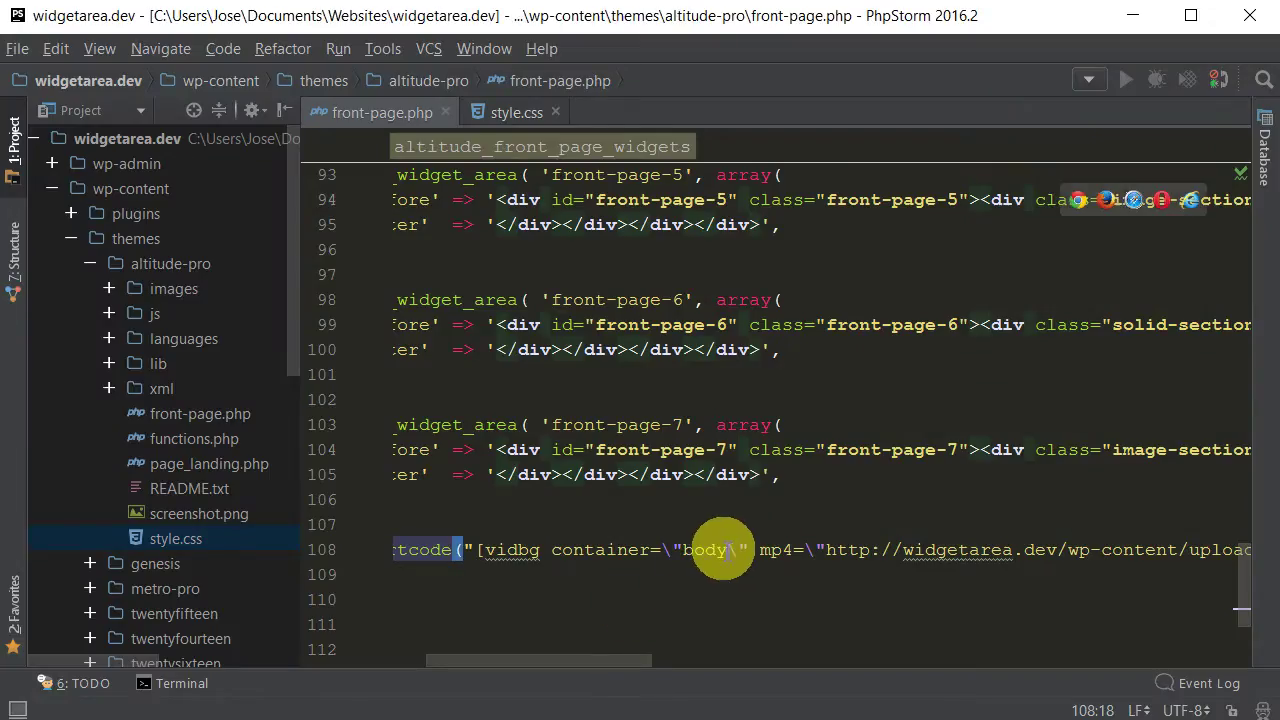
drag(727, 549, 684, 550)
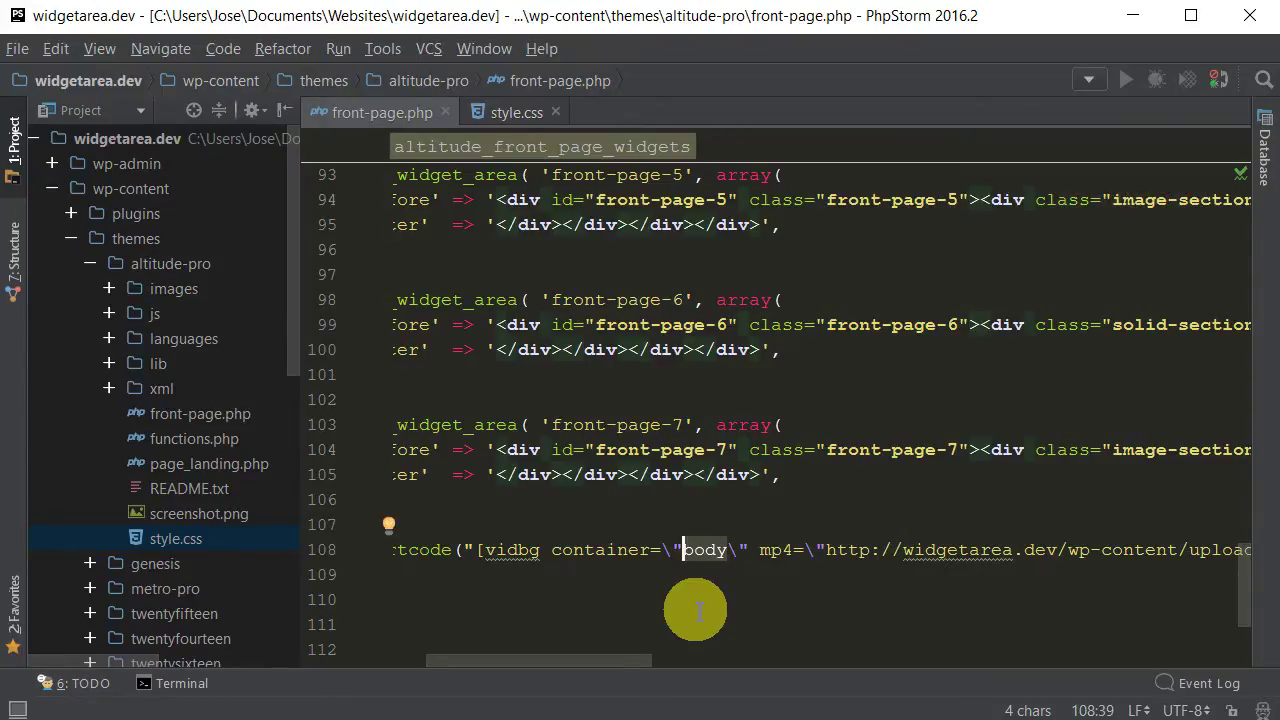
key(ctrl+v)
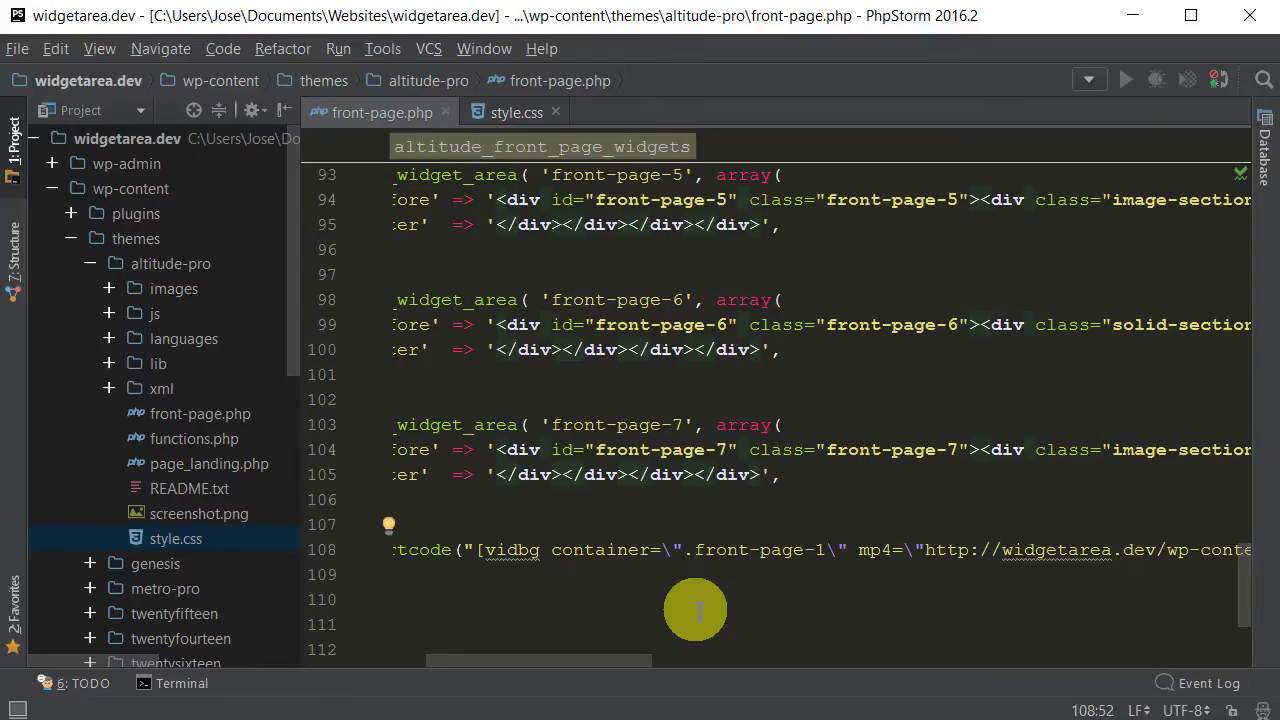
Change the container selector's leading dot to # so the shortcode targets #front-page-1
key(Left)
key(Left)
key(Left)
key(Left)
key(Left)
key(Left)
key(Left)
key(Left)
key(Left)
key(Left)
key(Left)
key(BackSpace)
text(#)
Switch to Chrome, close the developer tools and reload the front page to check the video background
key(alt+Tab)
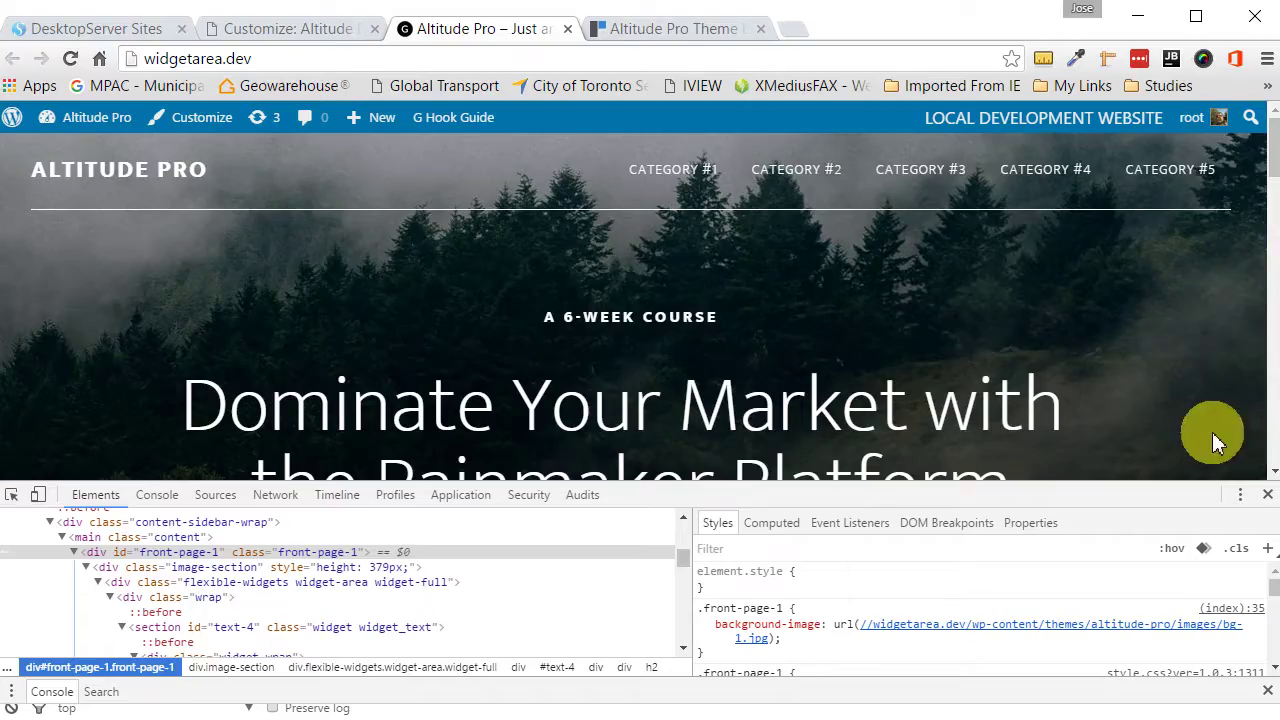
click(1268, 498)
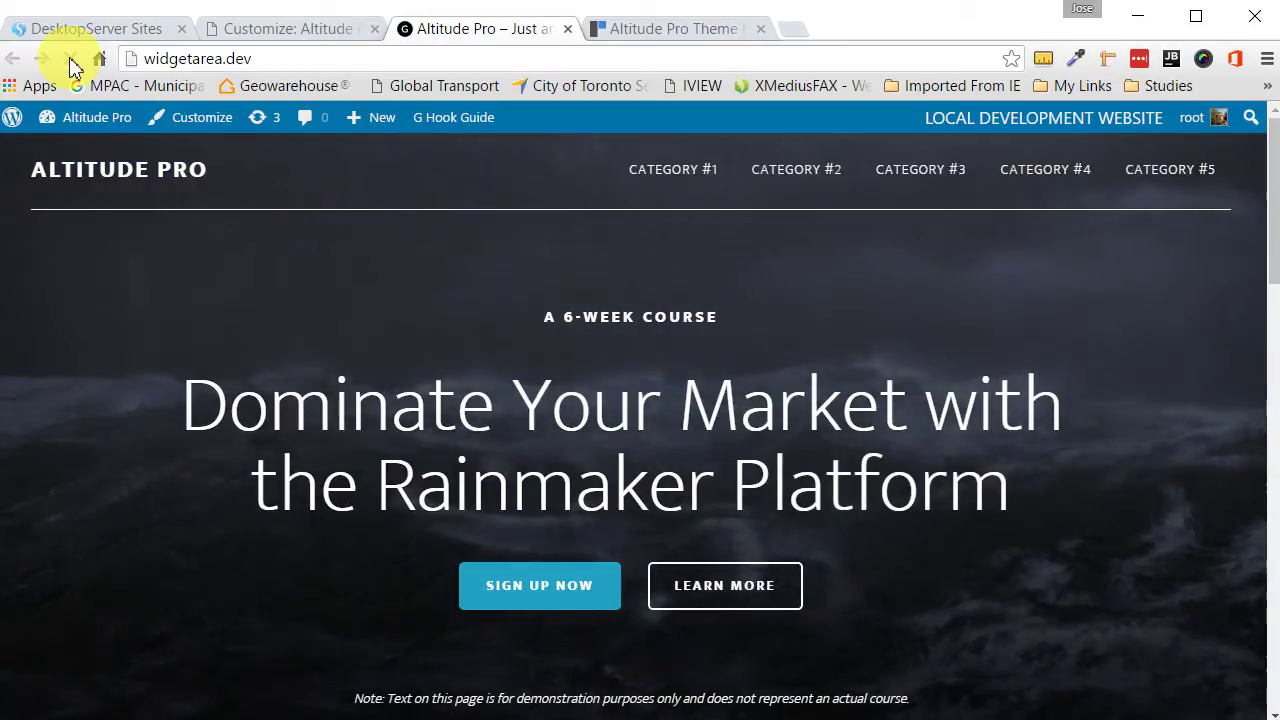
mouse_move(140, 112)
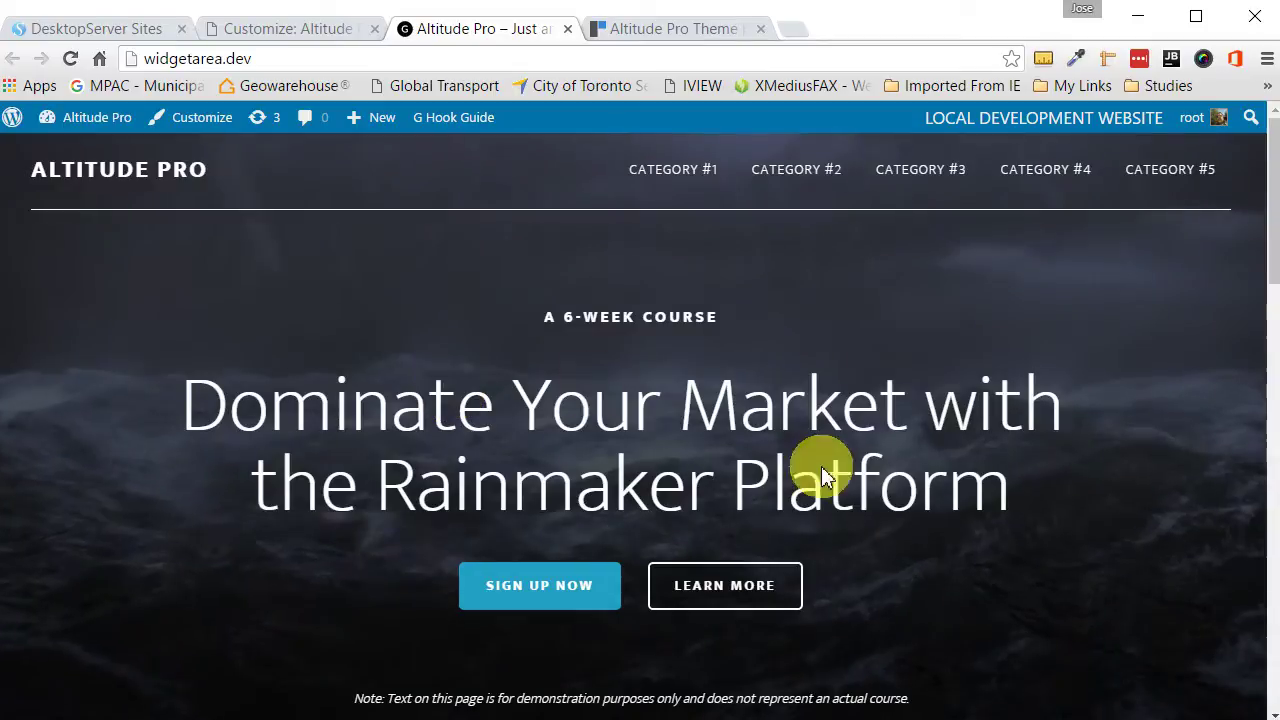
Preview the front page in the developer tools' iPad emulation, checking the hero section in both portrait and landscape orientation
right_click(984, 612)
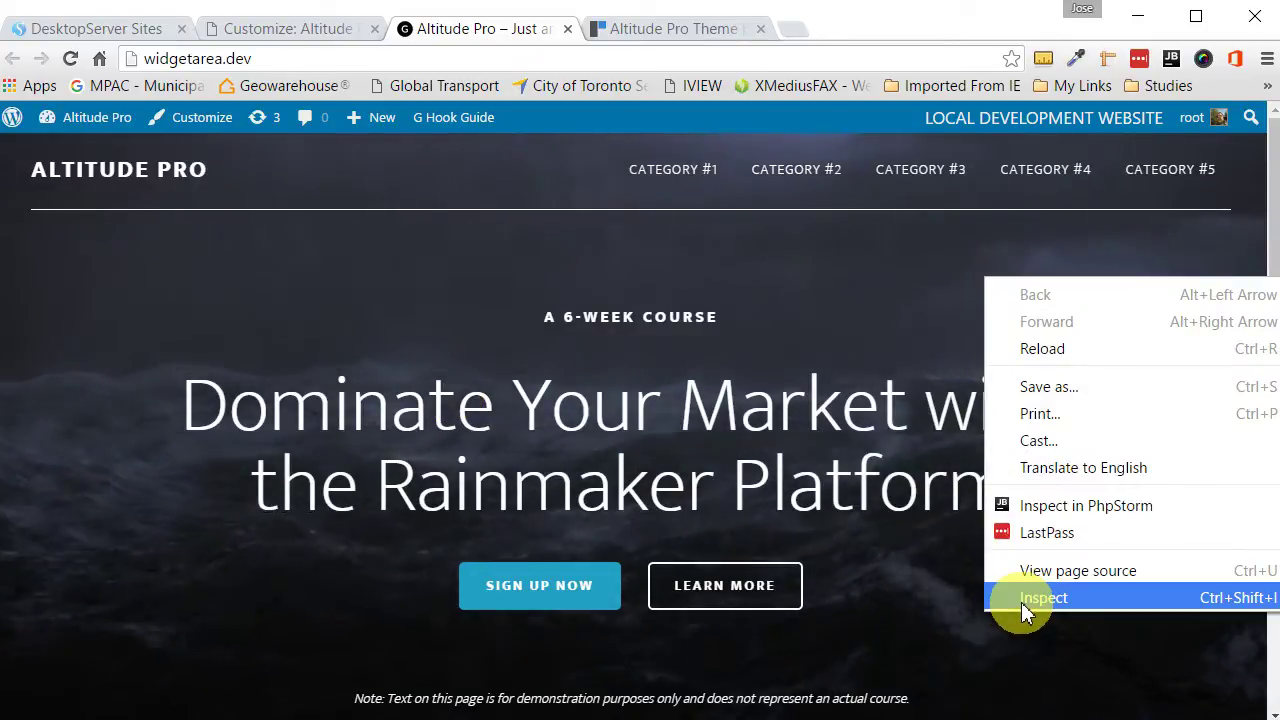
click(1021, 602)
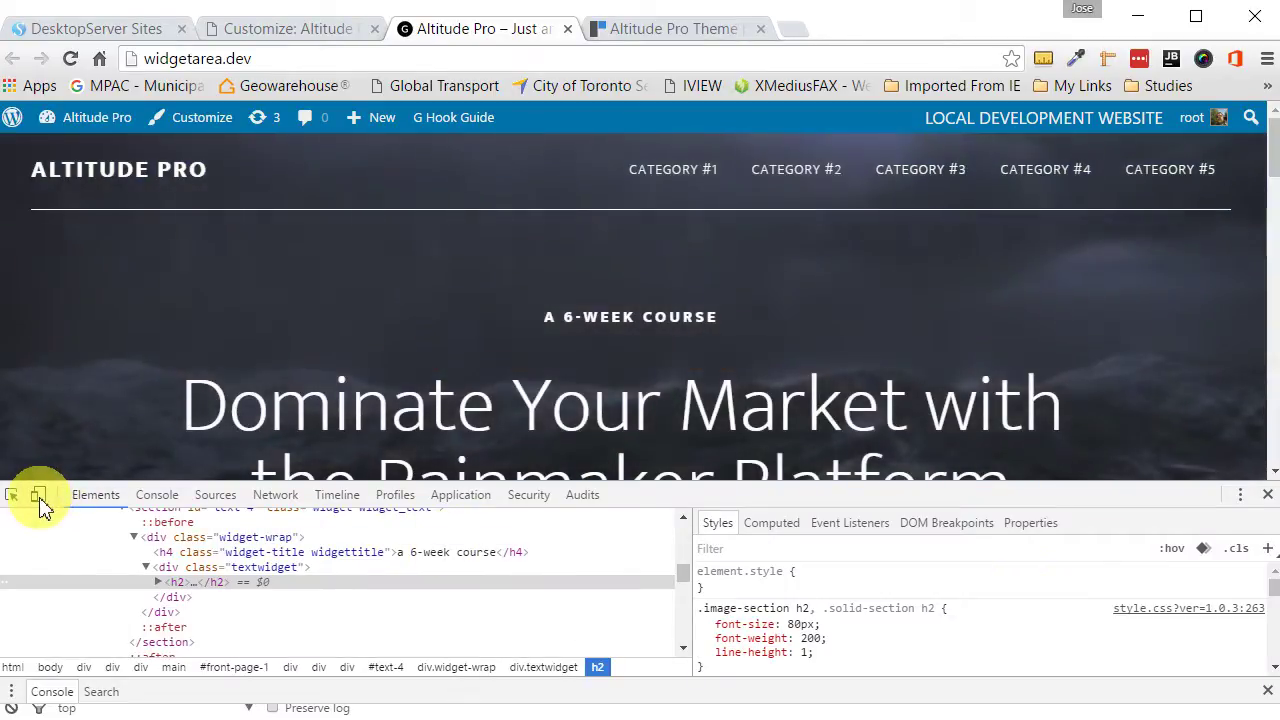
click(40, 500)
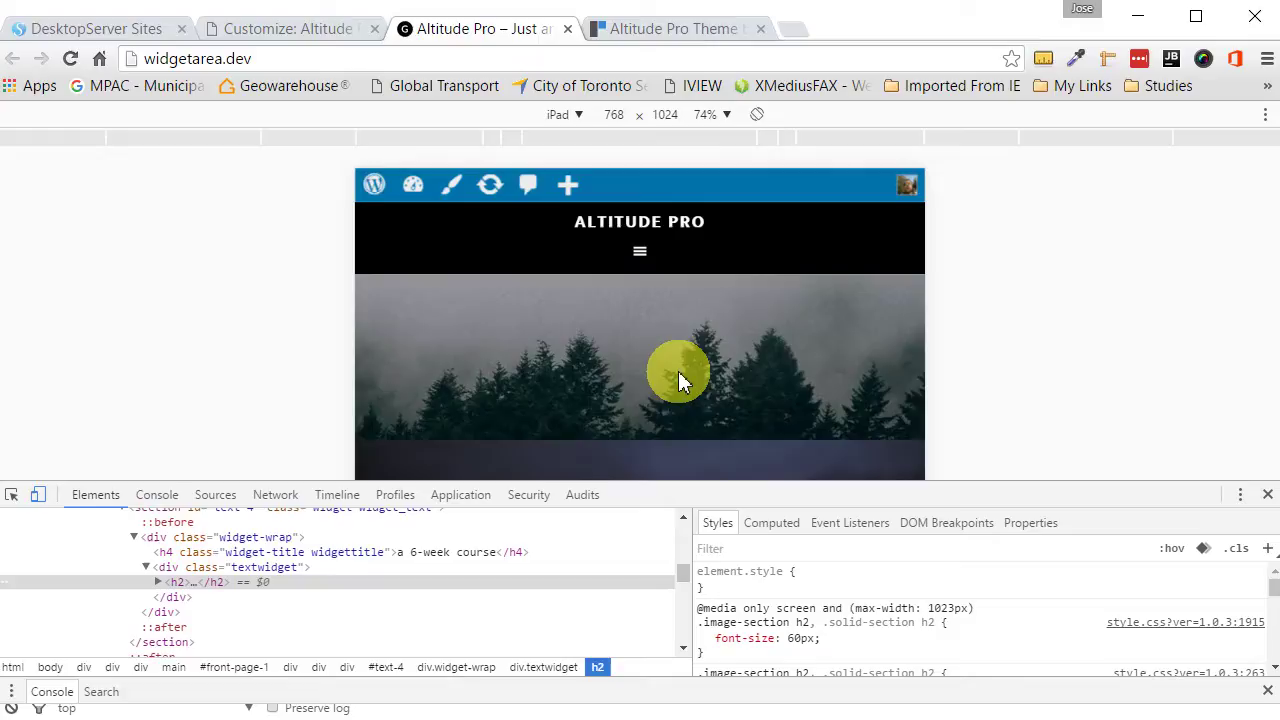
click(757, 115)
scroll(703, 274, down, 3)
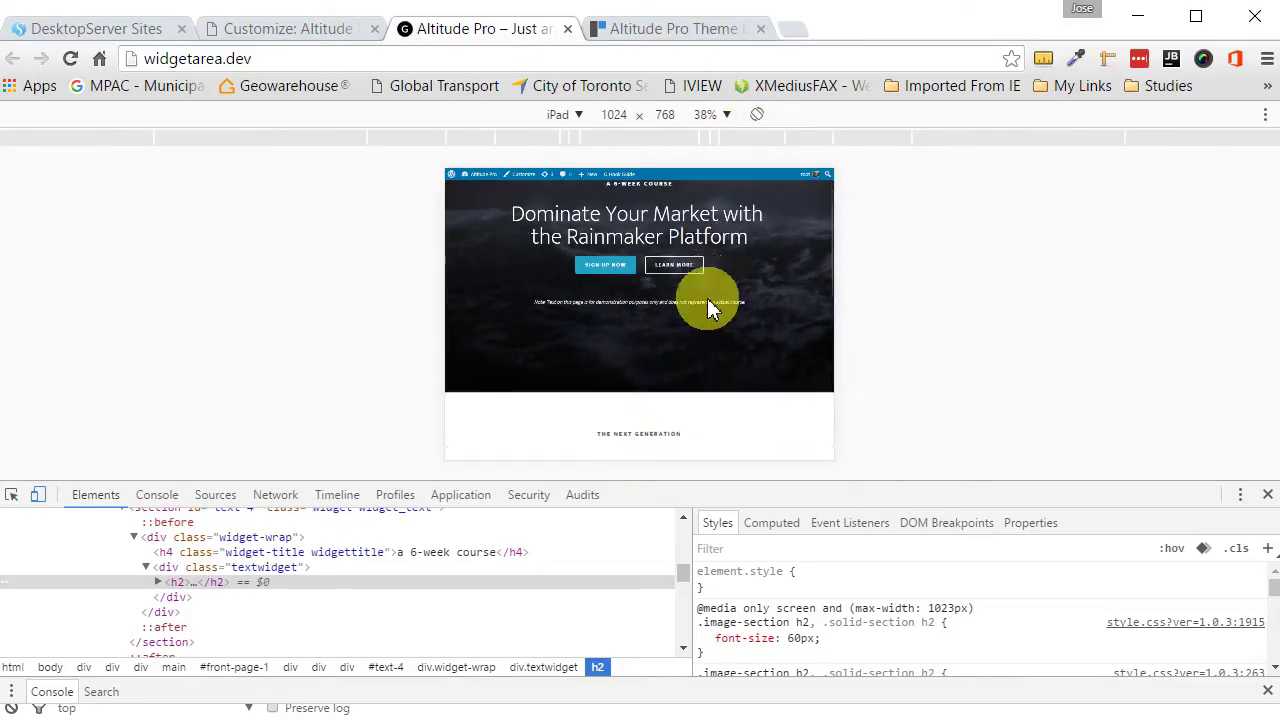
scroll(707, 309, down, 5)
scroll(707, 310, up, 8)
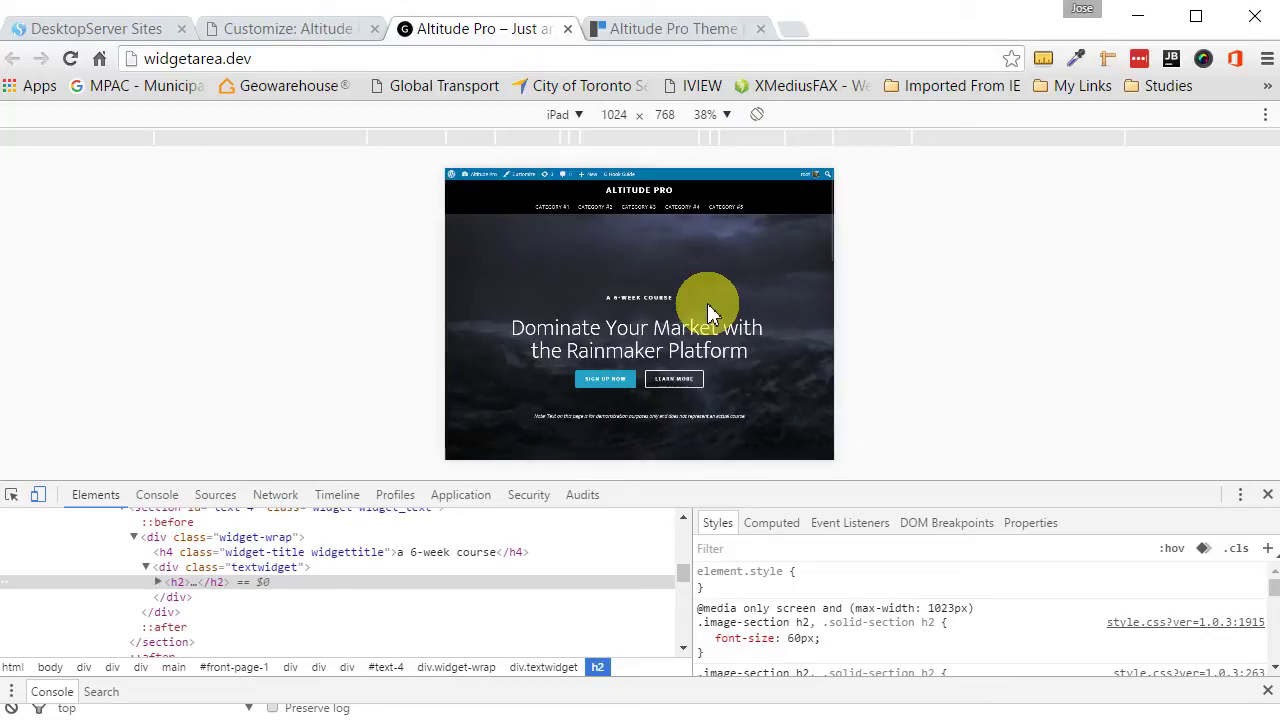
click(757, 115)
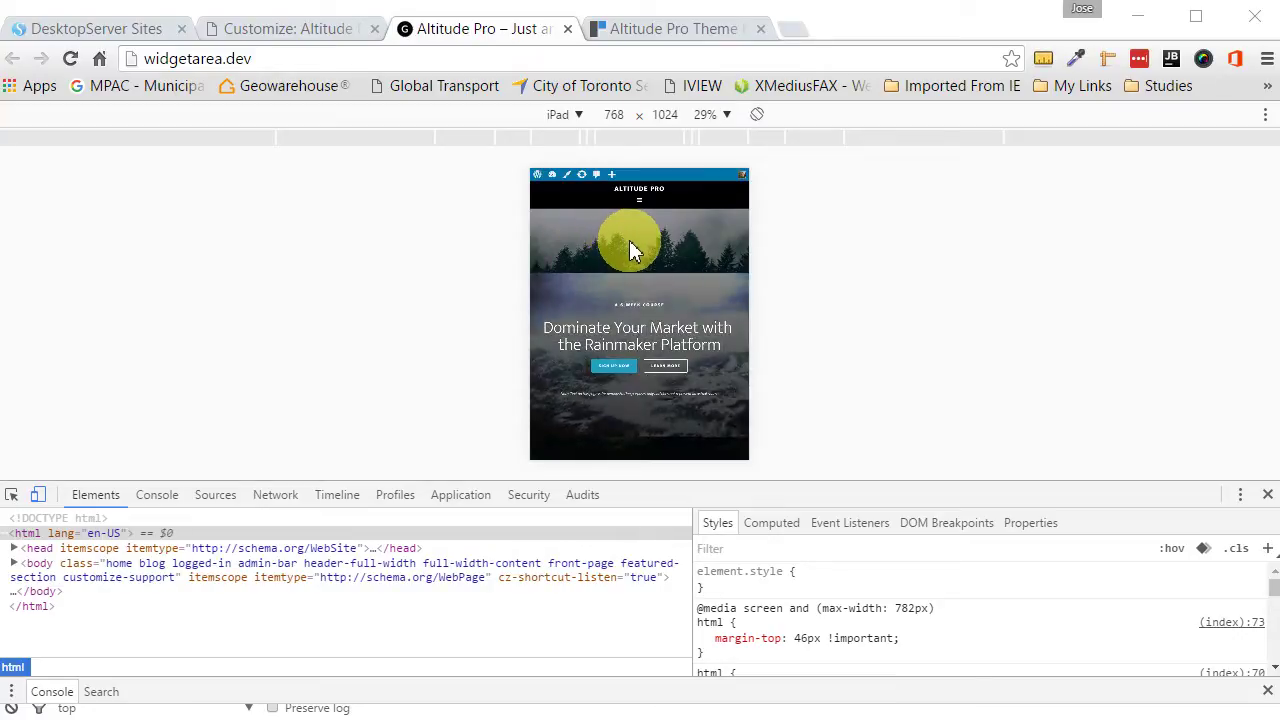
Remove the Featured Section 1 Image from the Customizer's Front Page Background Images, publish the change and reload the front page
click(288, 30)
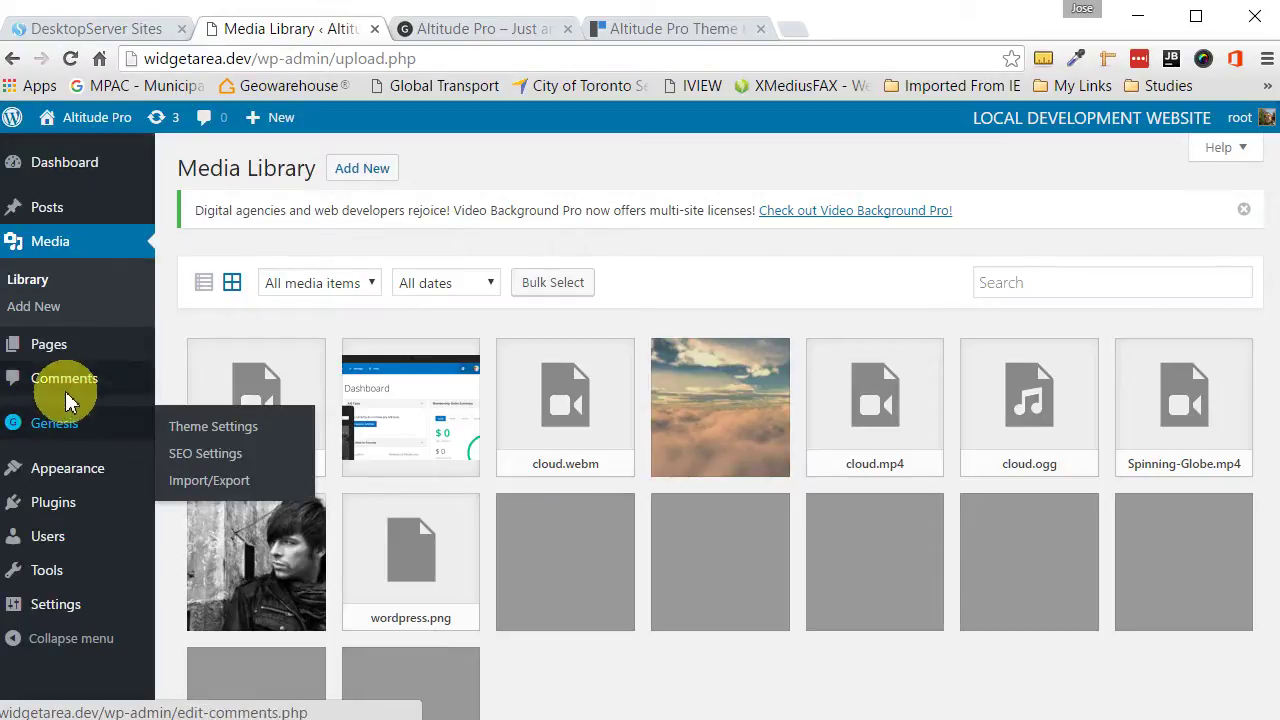
mouse_move(62, 462)
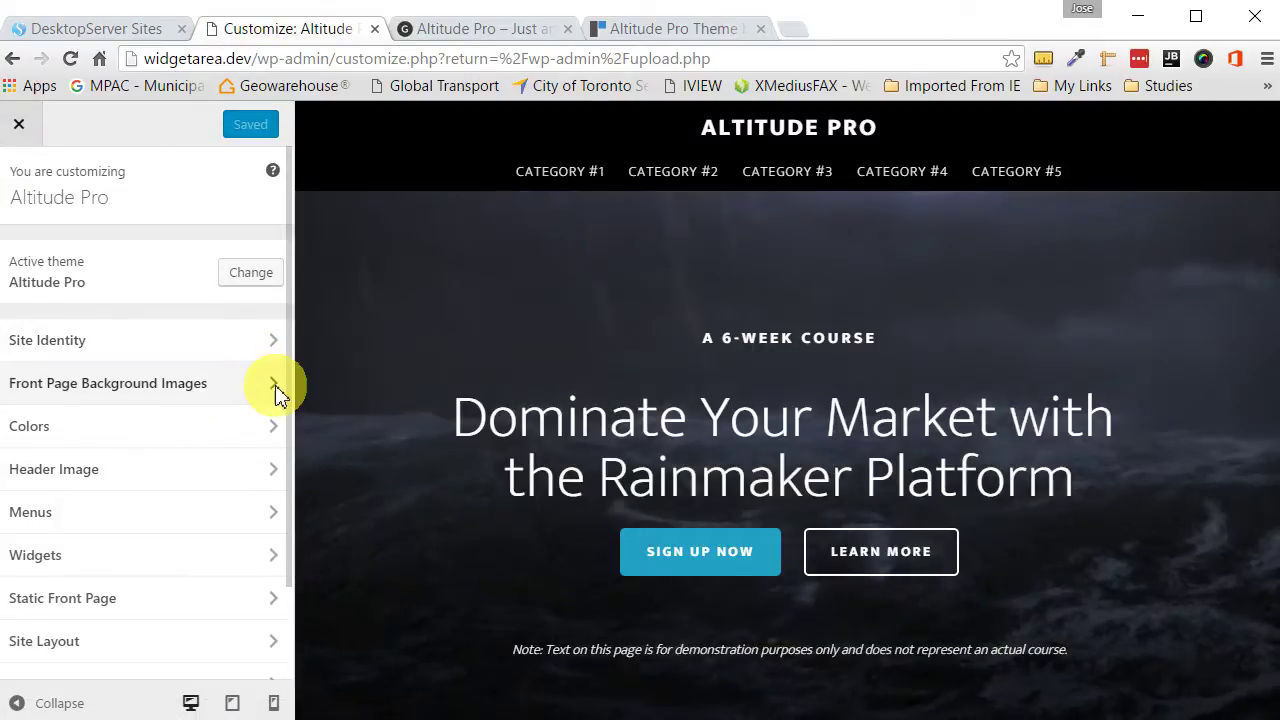
click(272, 385)
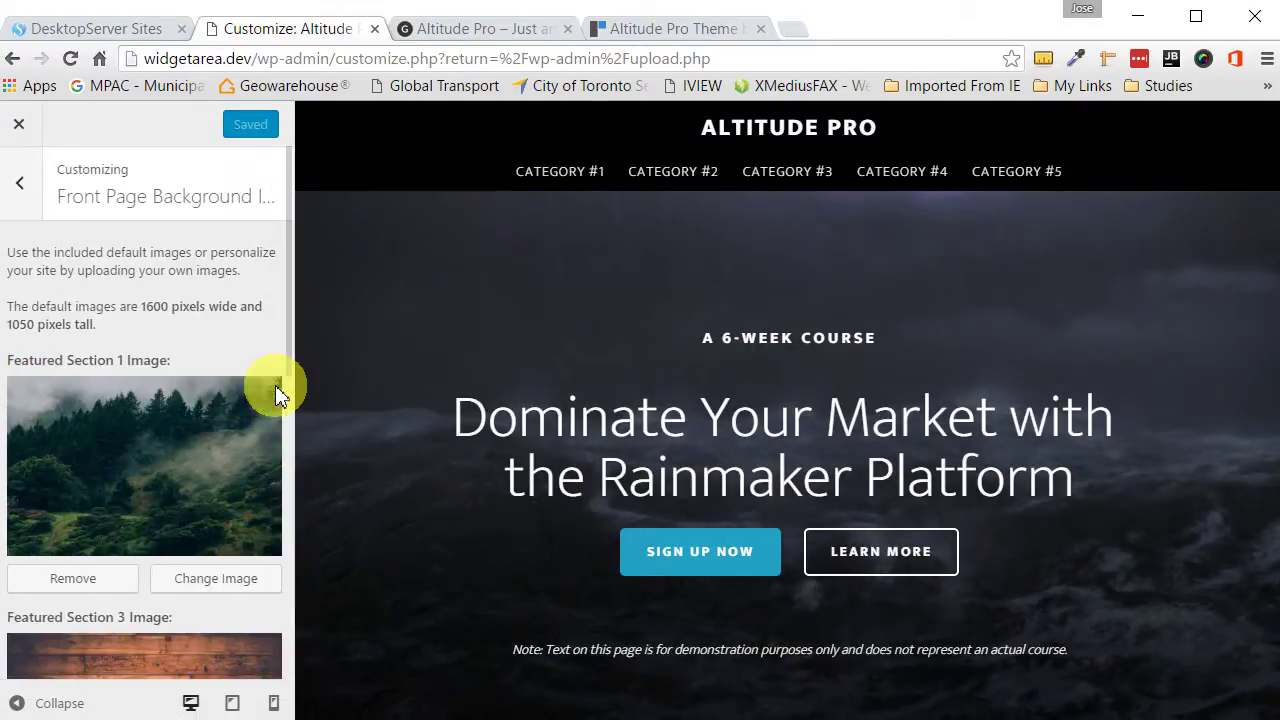
click(89, 578)
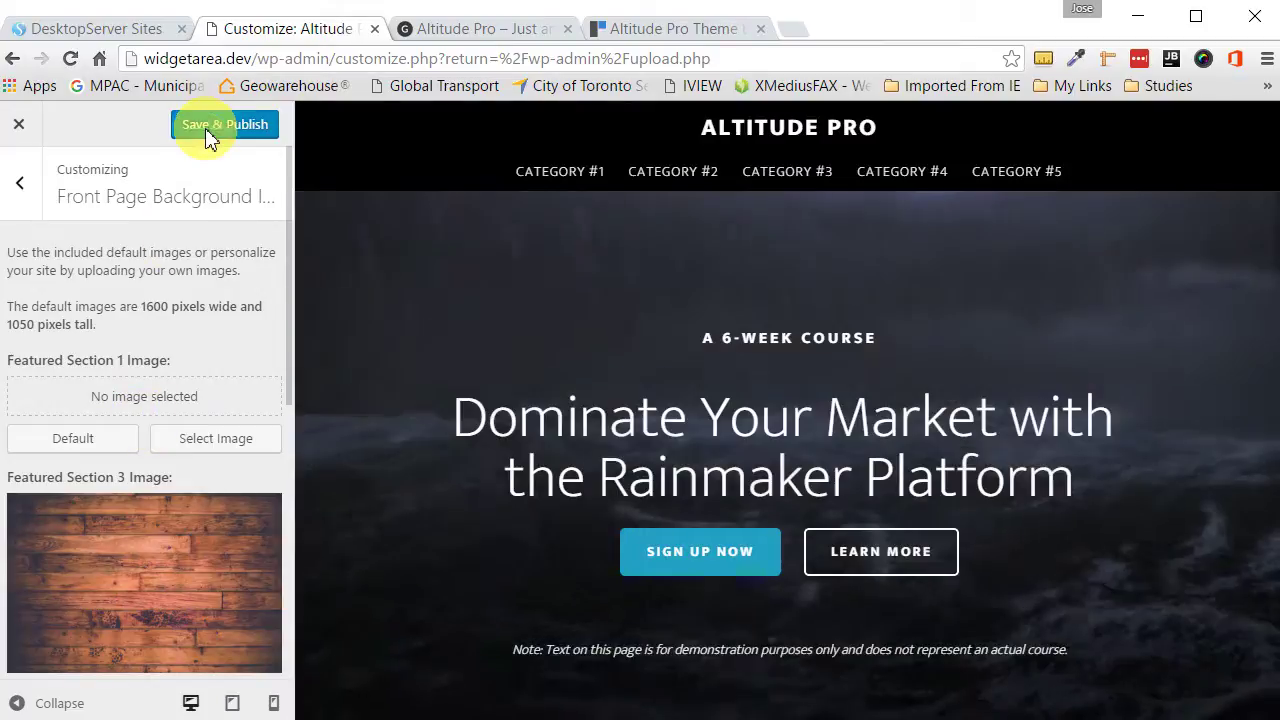
click(207, 130)
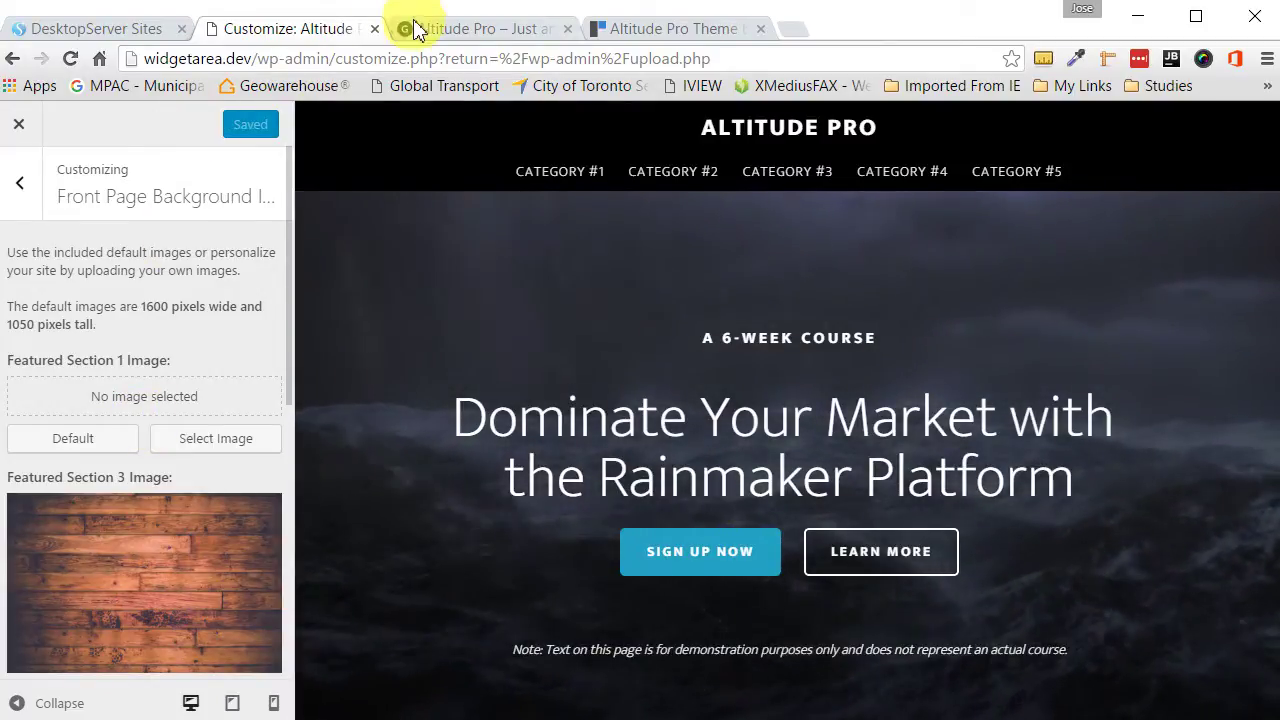
click(460, 30)
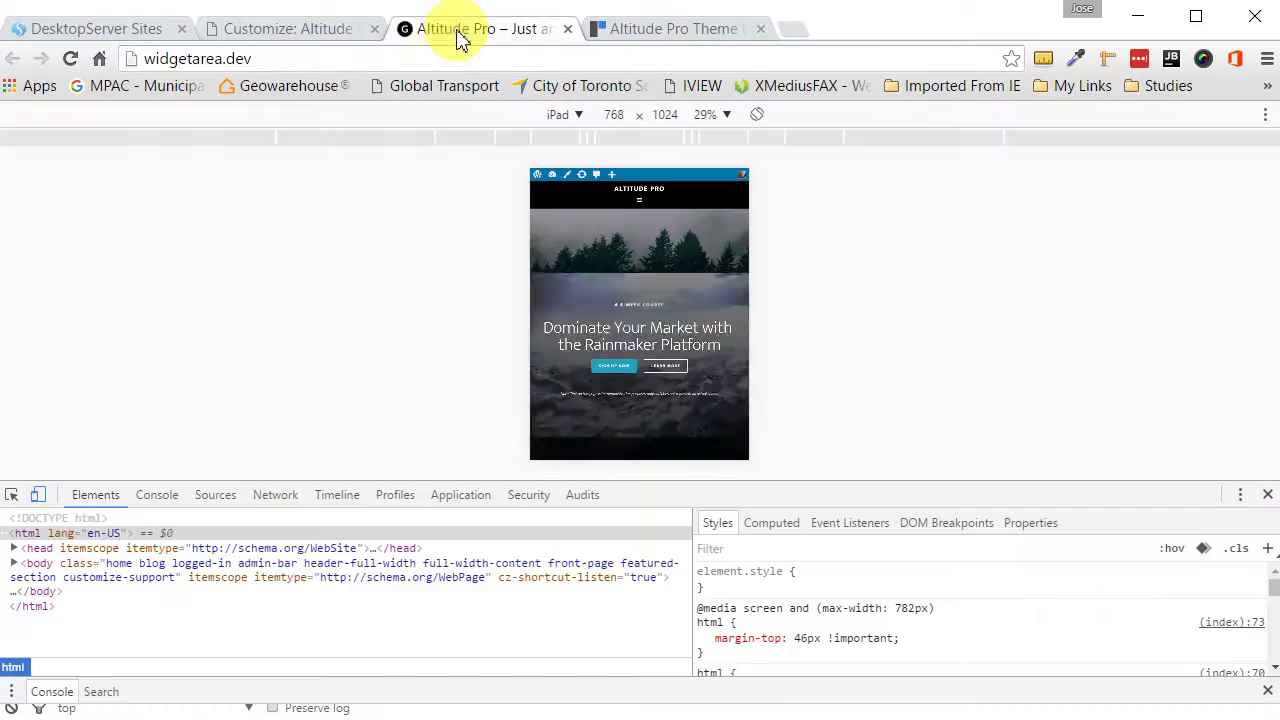
click(69, 59)
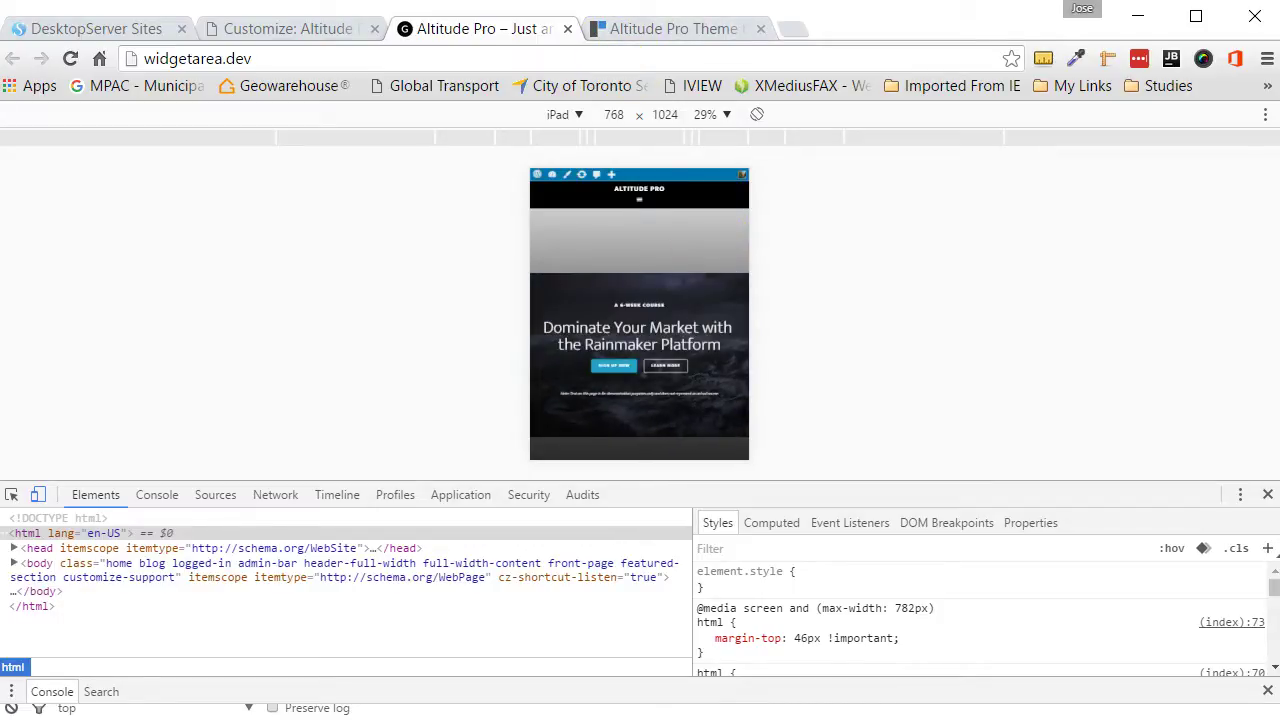
Switch to PhpStorm and add a .vidbg-container video rule with max-width: none !important after the 480px media query ending style.css
key(alt+Tab)
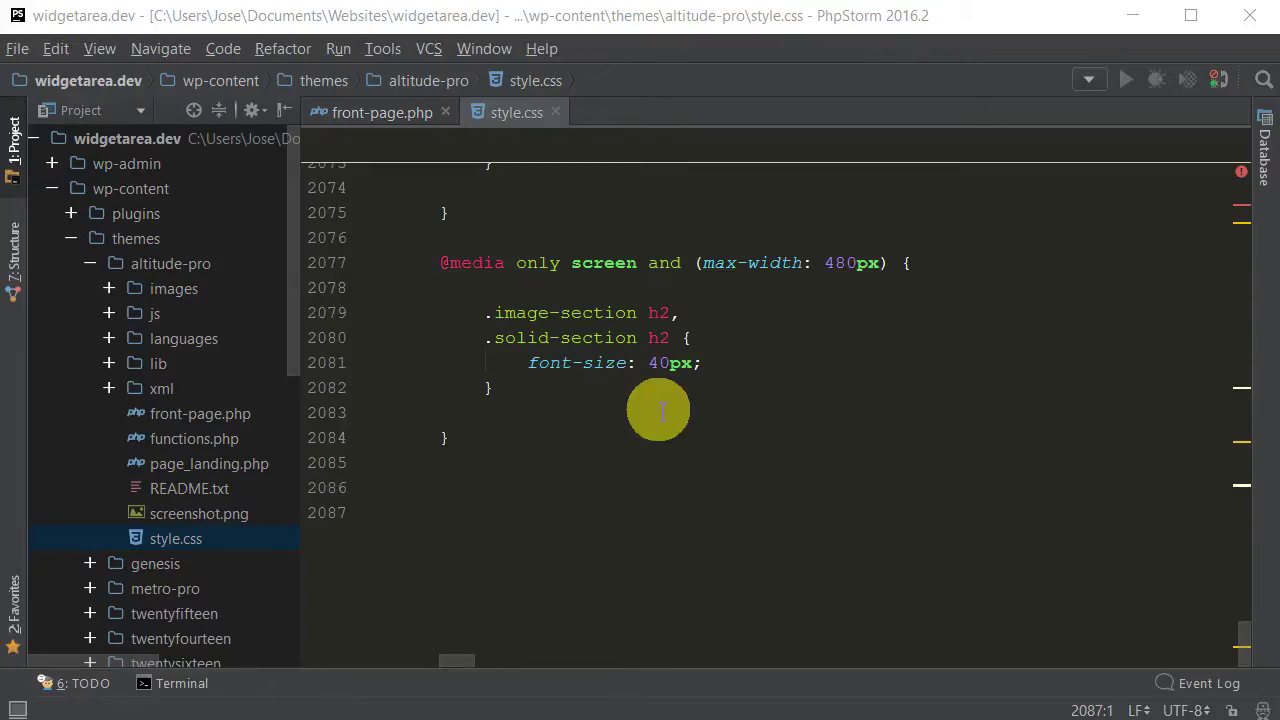
click(490, 437)
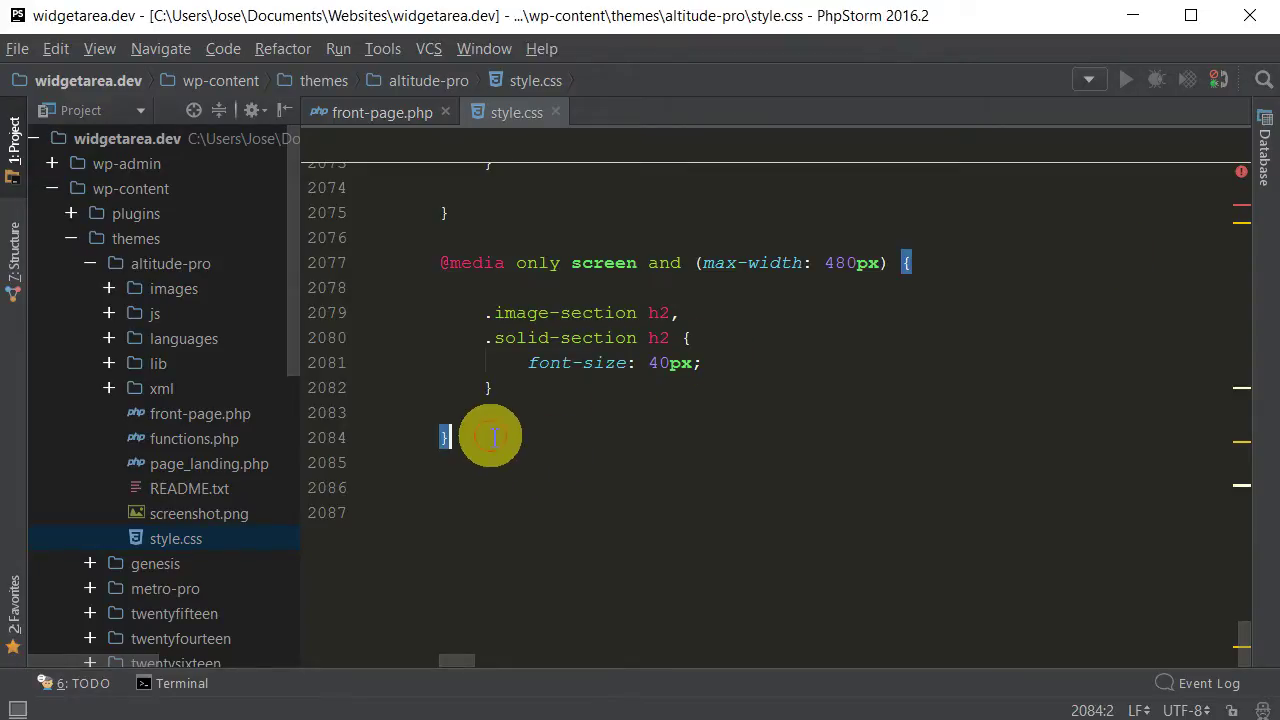
text(.vidbg-container video {     max-width: none !important; })
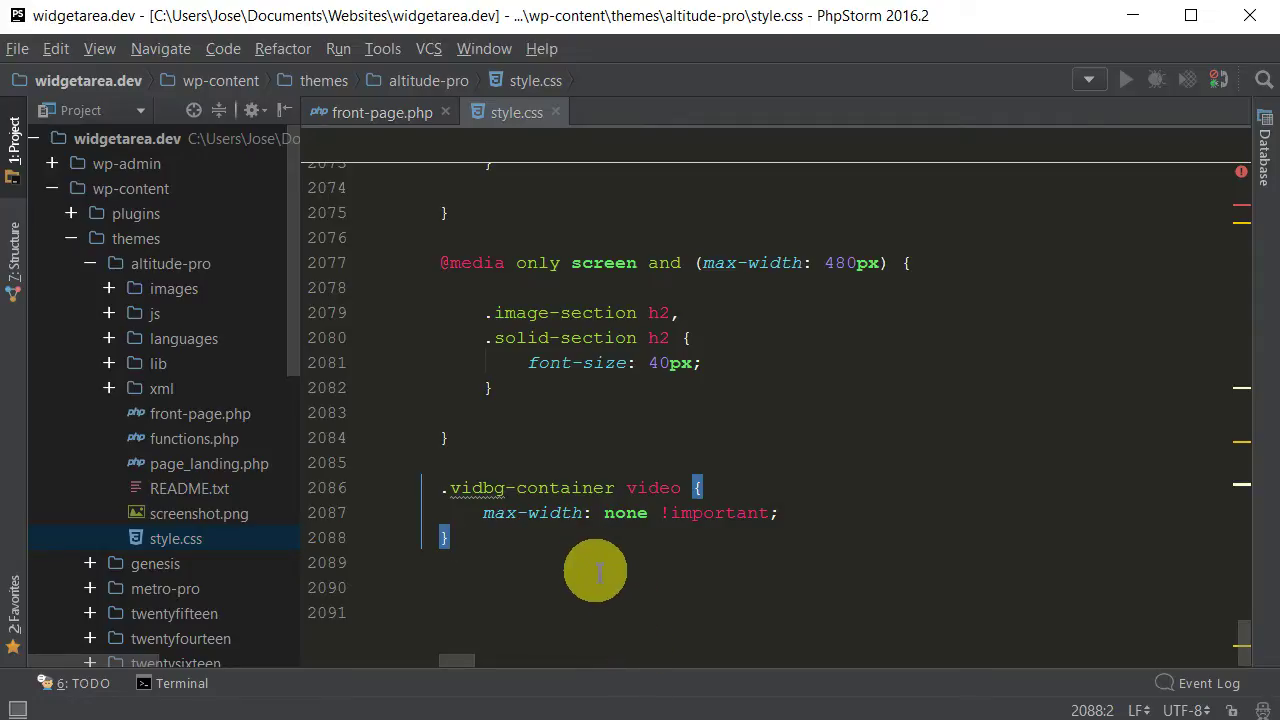
Switch to Chrome, reload the front page, check the video in iPad portrait and landscape emulation, and close the developer tools
key(alt+Tab)
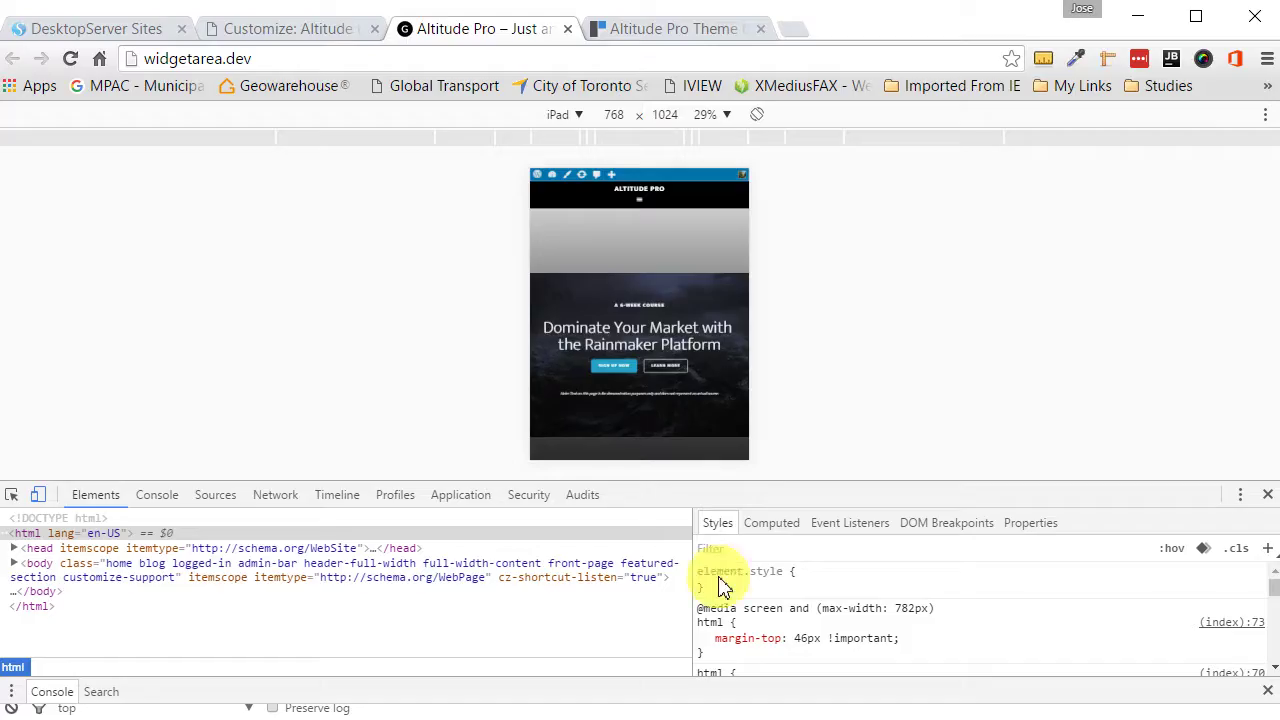
click(70, 58)
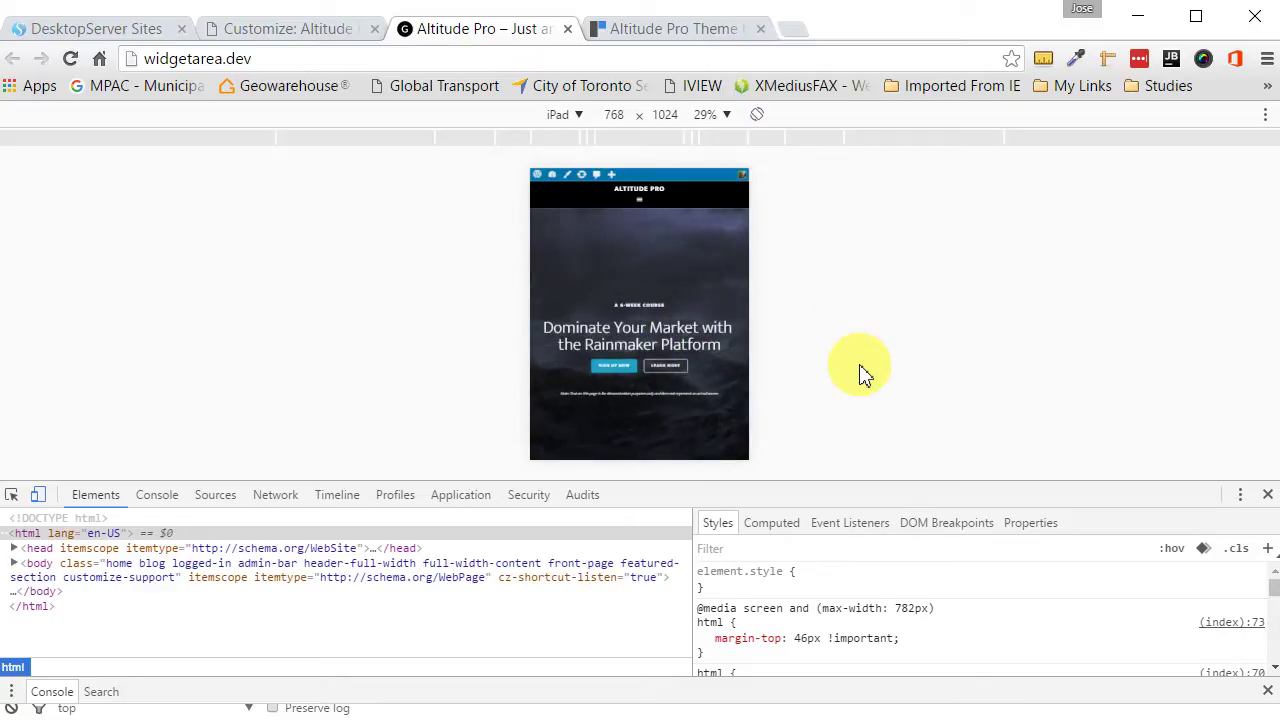
click(757, 116)
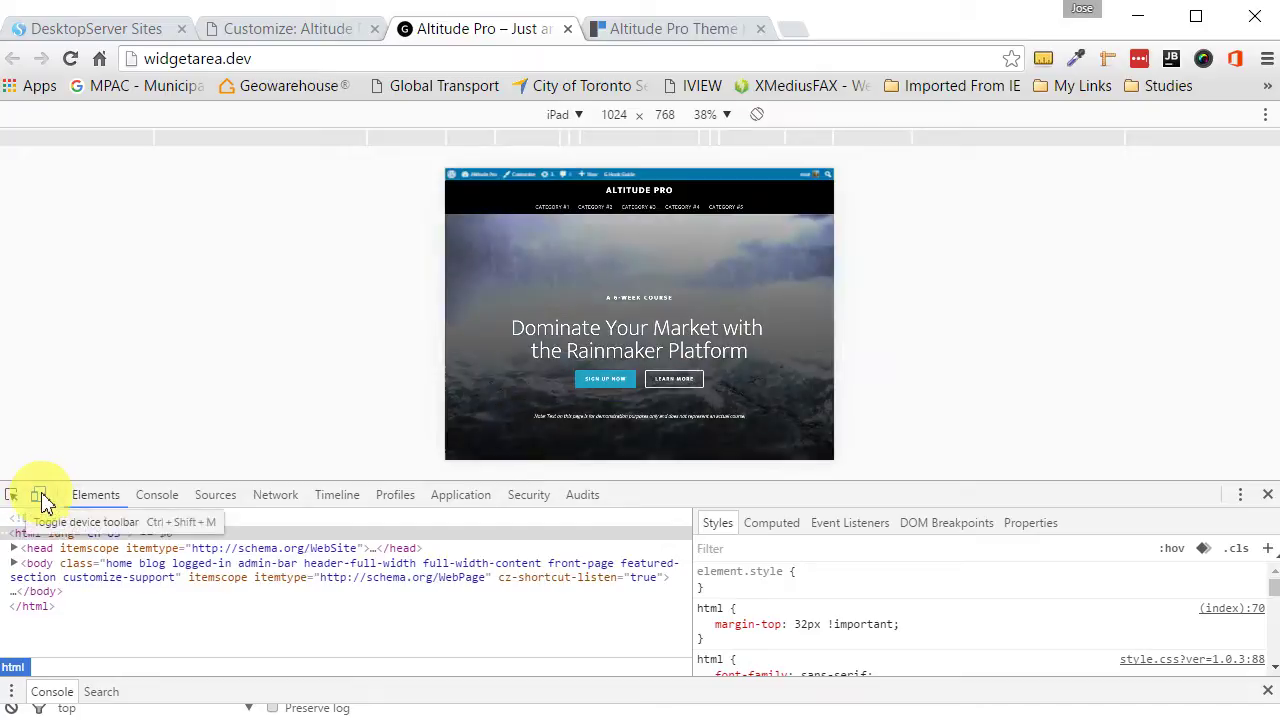
click(39, 496)
click(1267, 494)
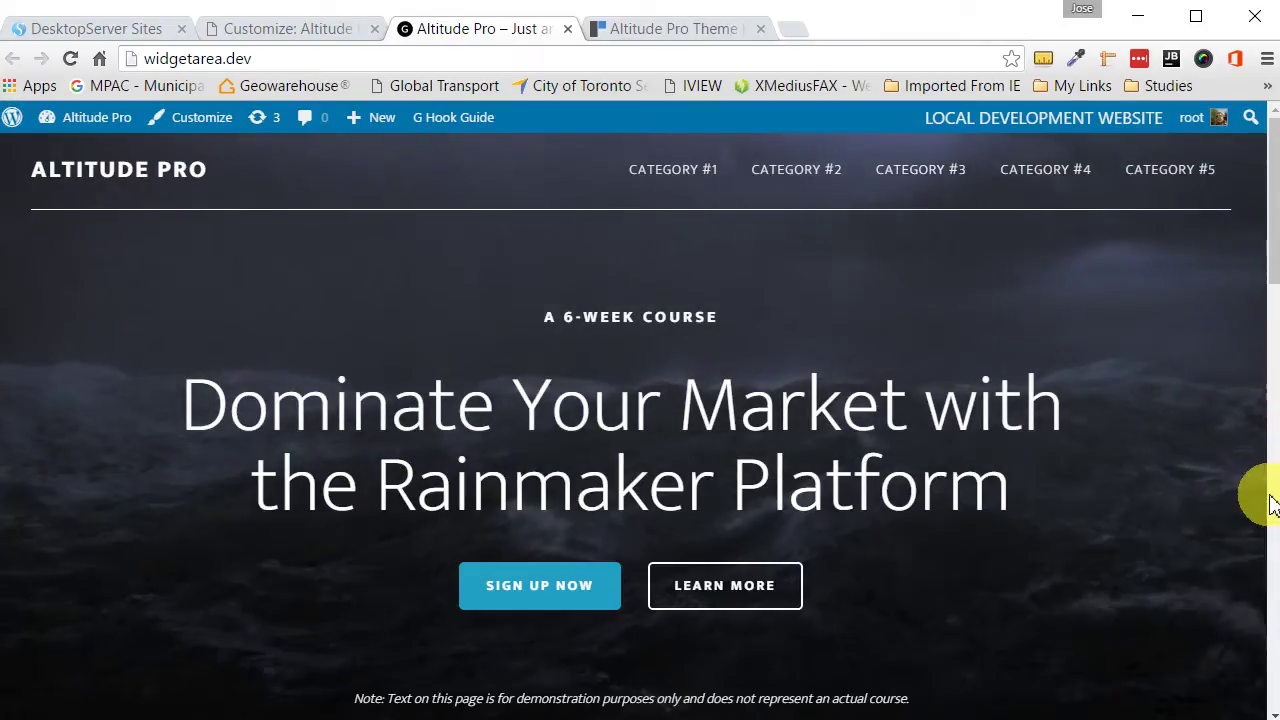
Examine the desktop front page from the video hero down to the website solution section and return to the page top
scroll(968, 499, down, 2)
scroll(969, 499, up, 2)
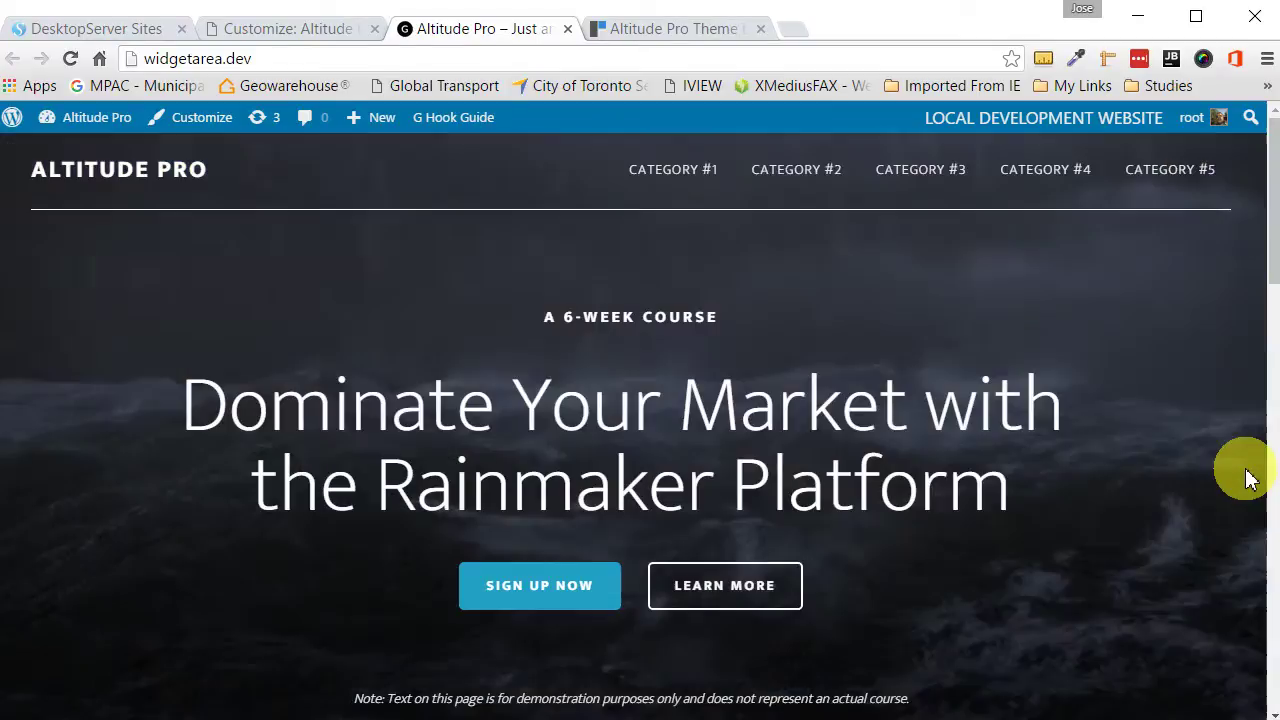
scroll(806, 470, down, 3)
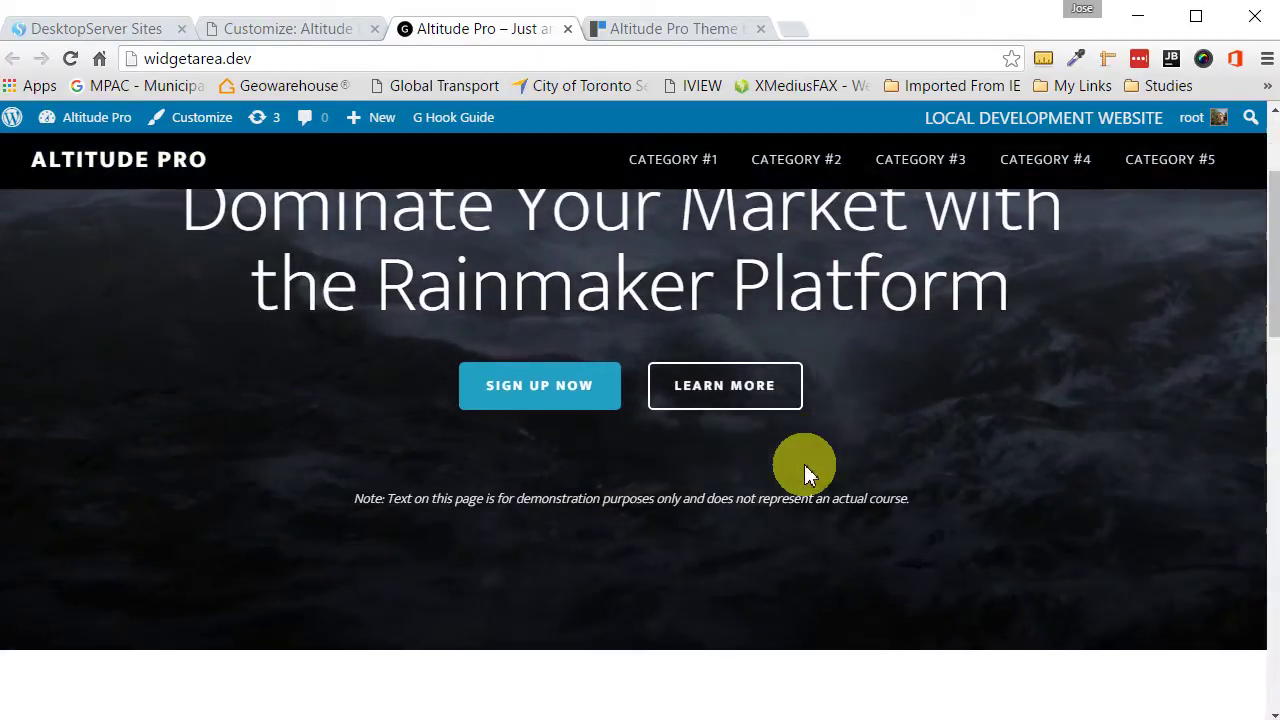
scroll(806, 468, down, 5)
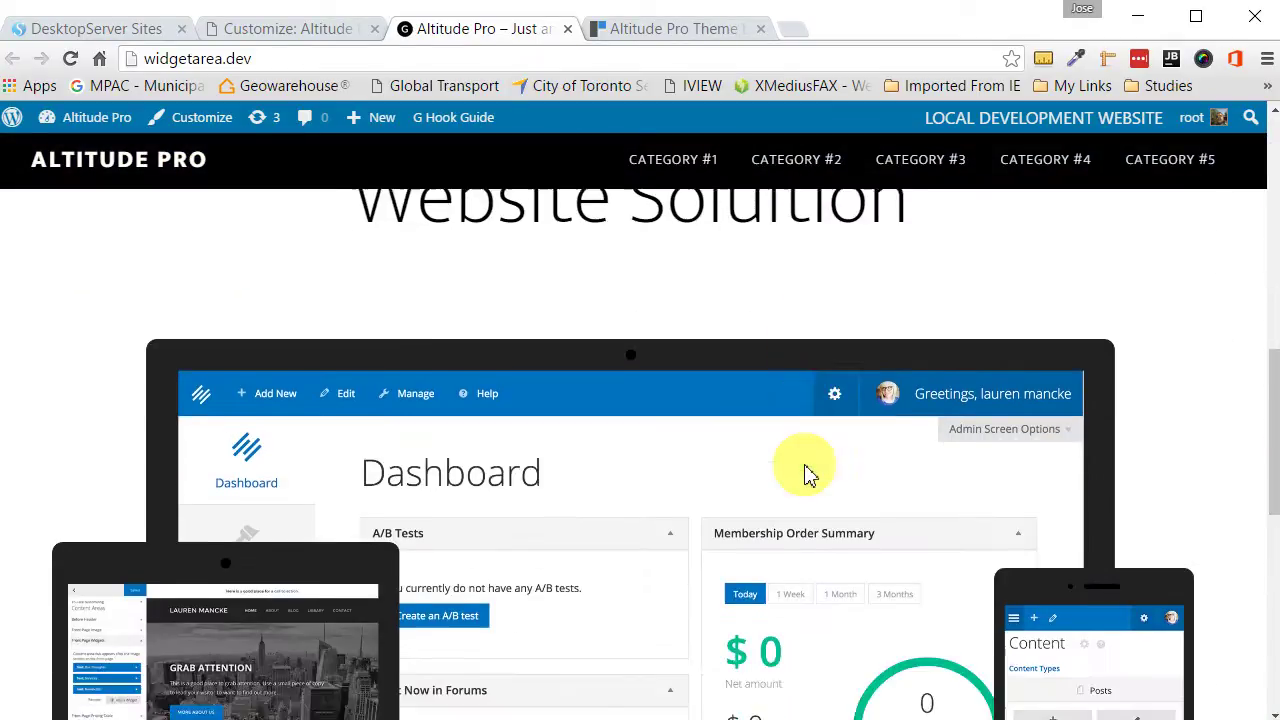
scroll(806, 470, up, 8)
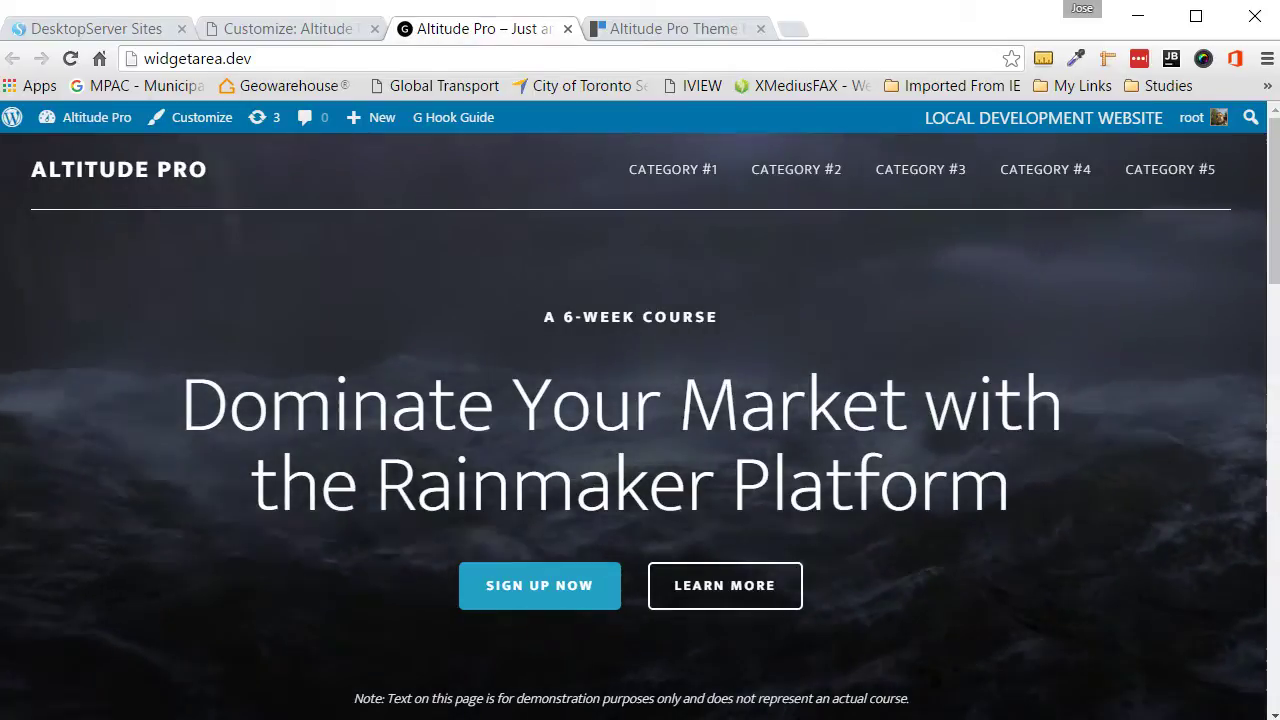
Switch to PhpStorm and comment out the six gradient background declarations in the .image-section rule of style.css
key(alt+Tab)
click(920, 442)
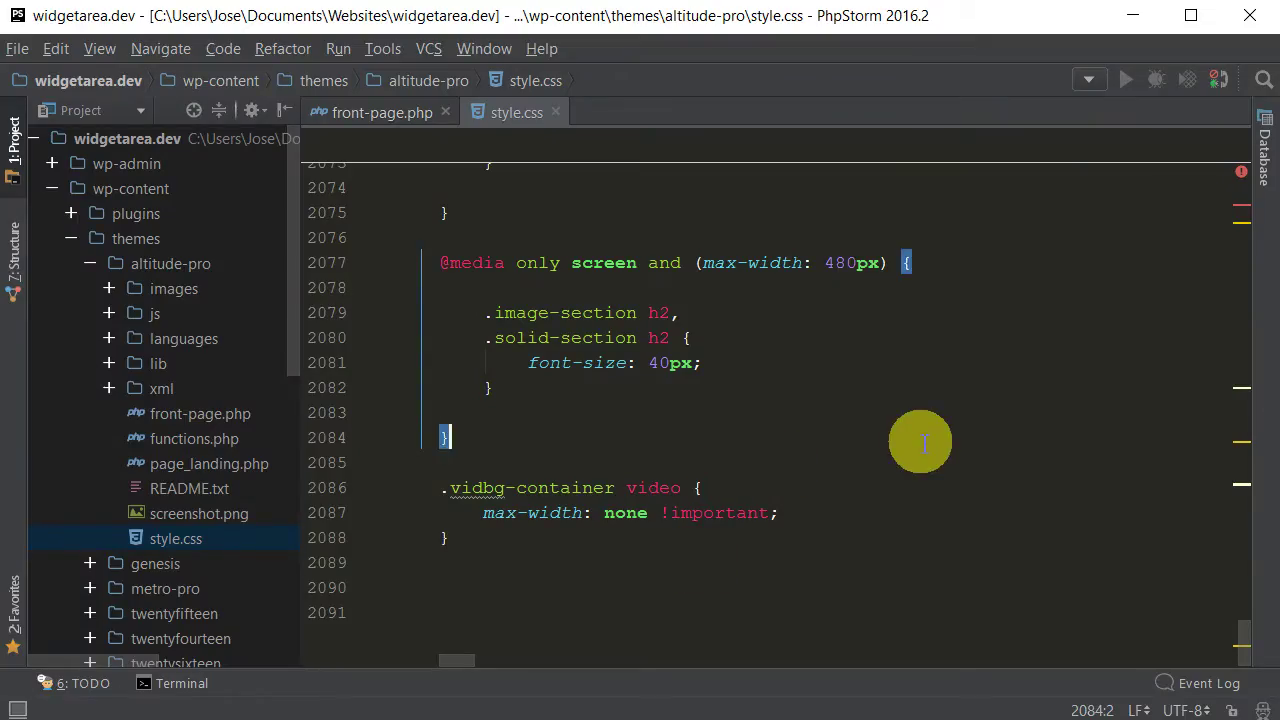
key(ctrl+g)
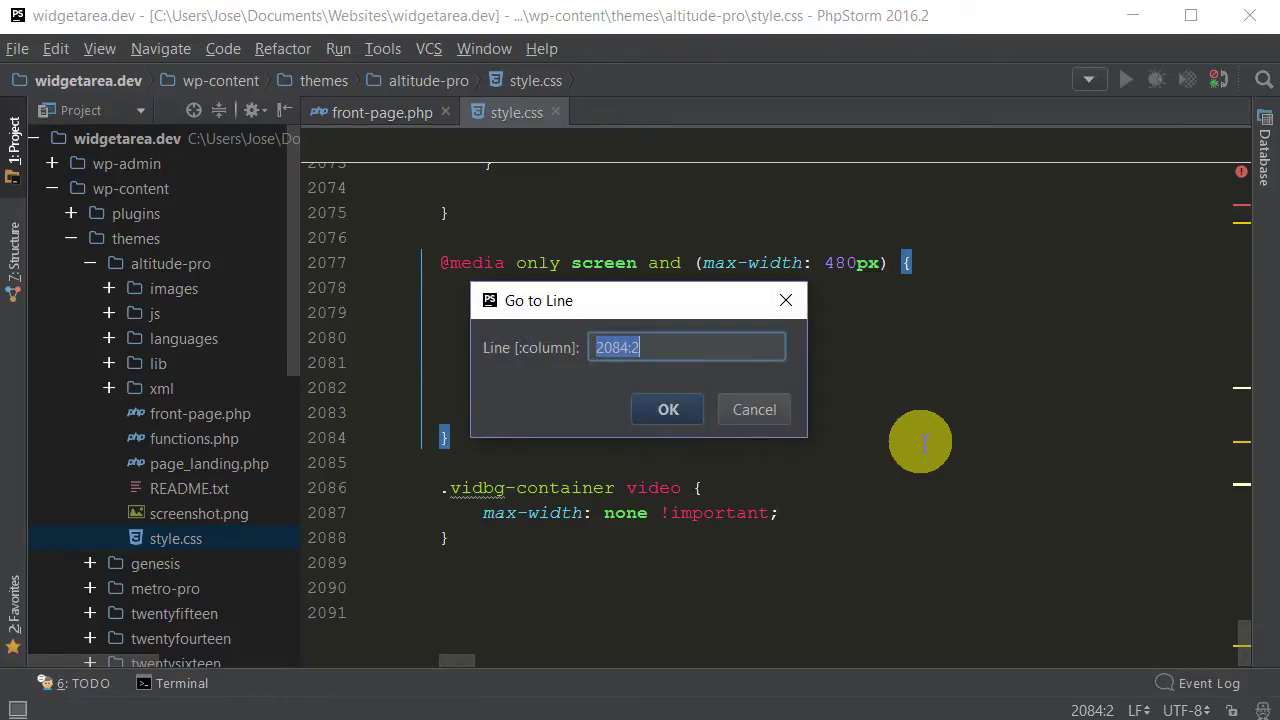
key(Return)
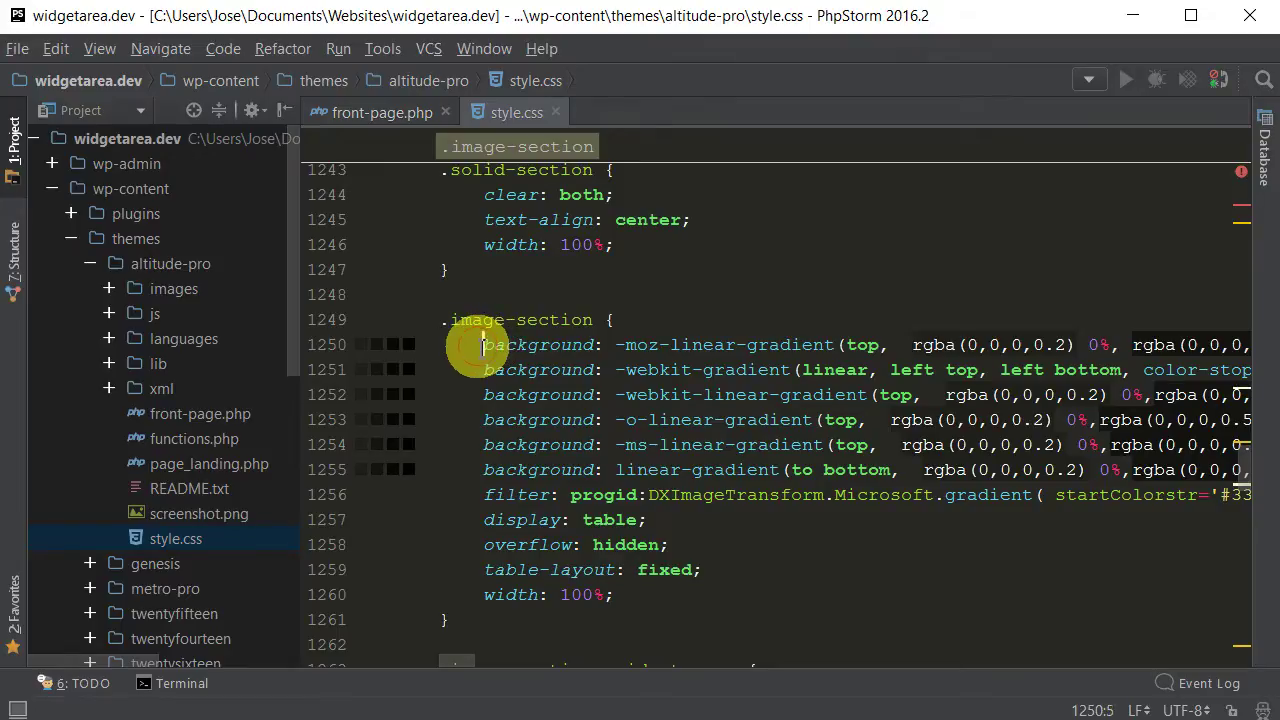
drag(483, 344, 637, 469)
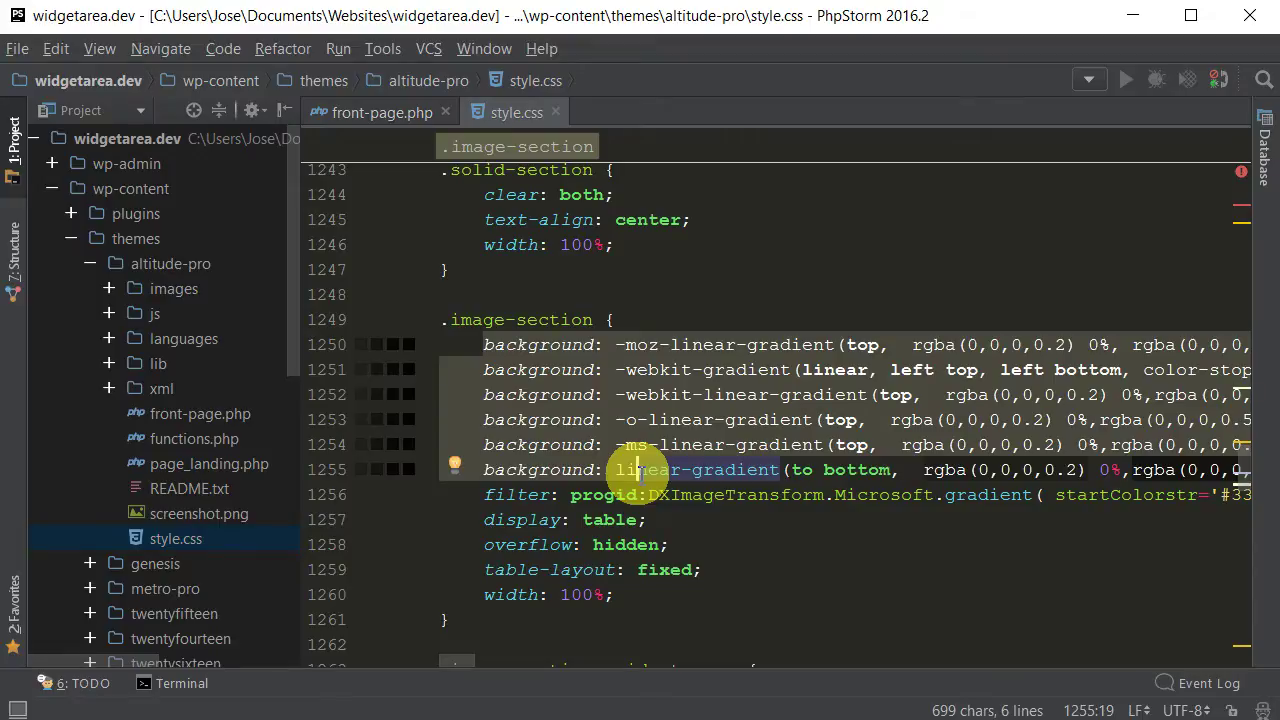
key(ctrl+slash)
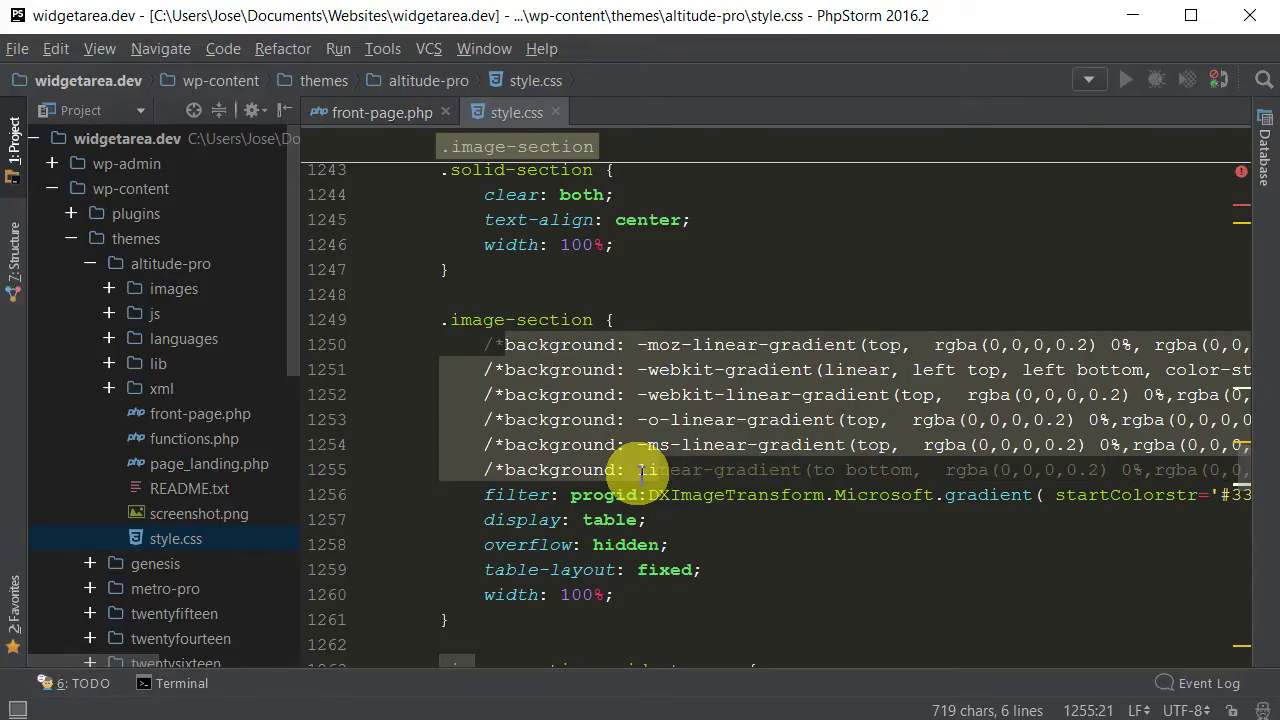
Switch to Chrome and reload the front page to compare the hero video's brightness with the commented-out gradient code in PhpStorm
key(alt+Tab)
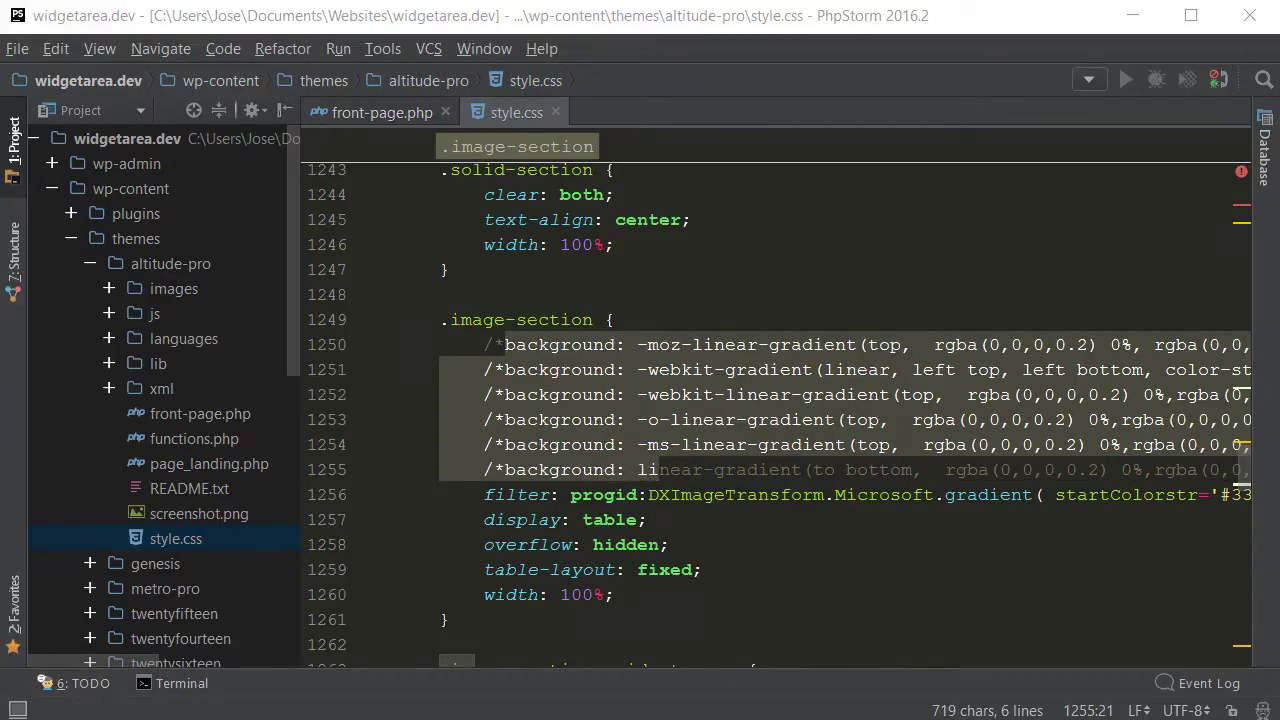
click(72, 58)
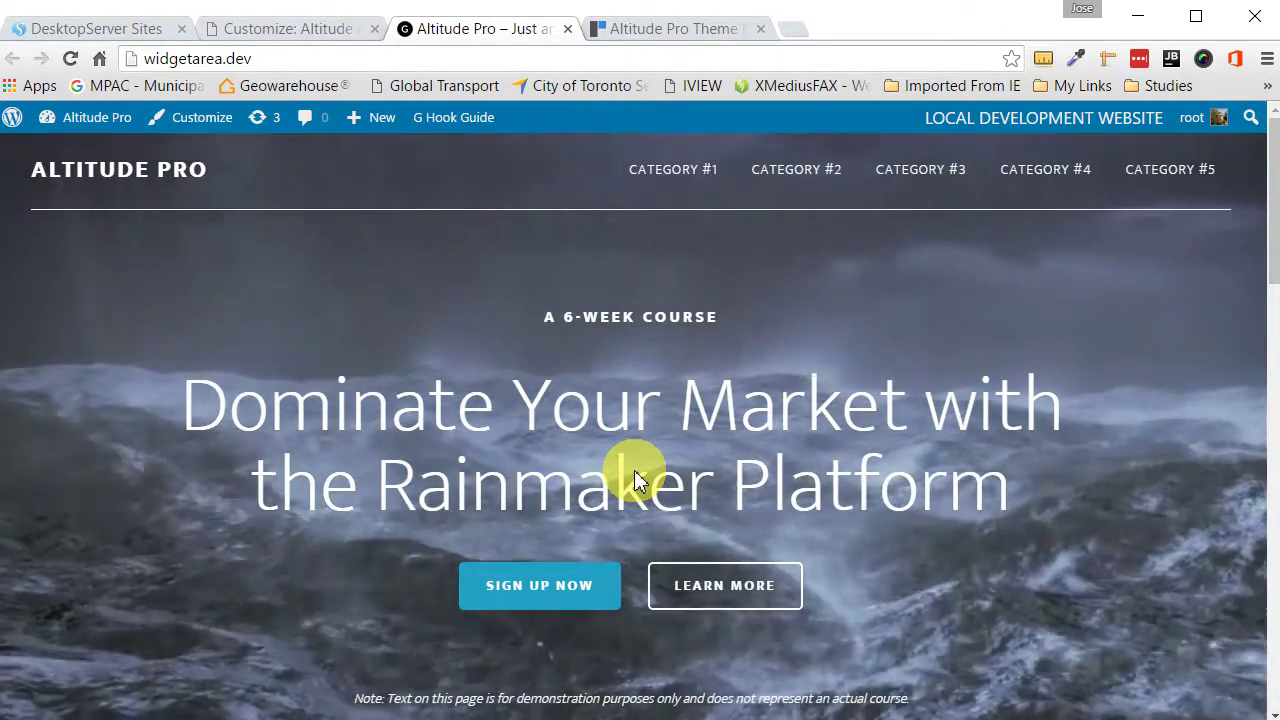
key(alt+Tab)
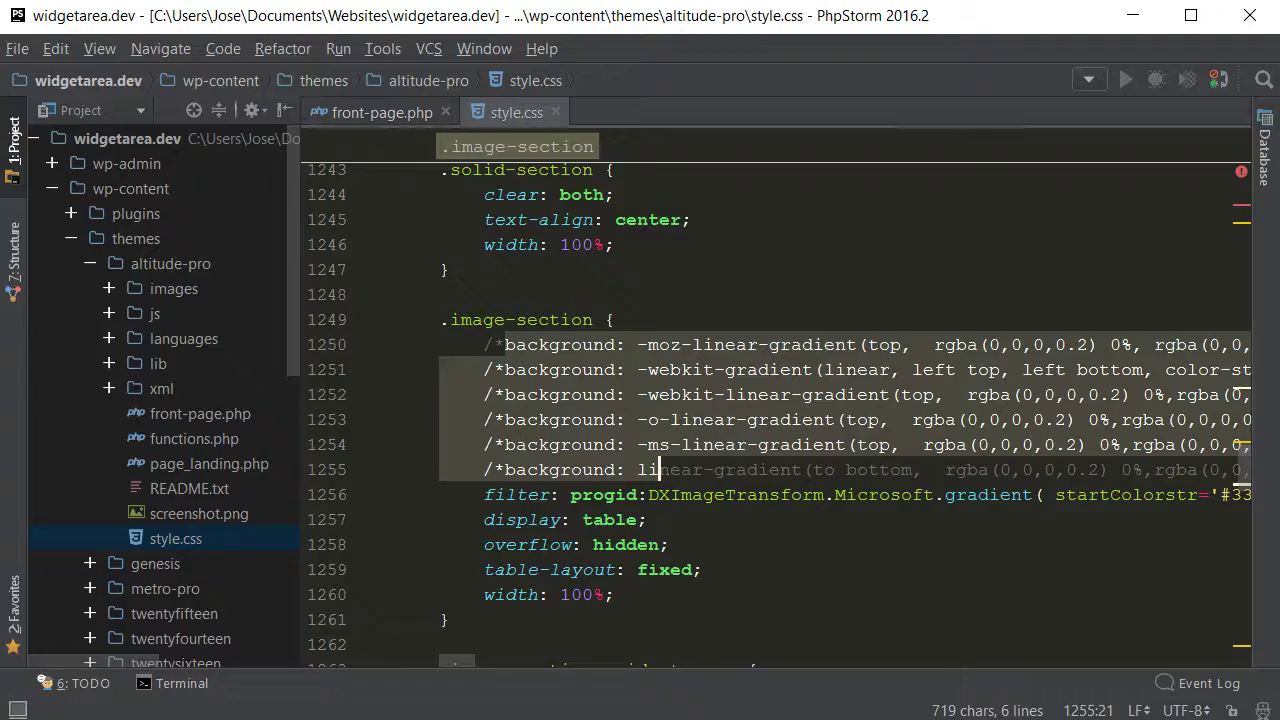
click(717, 530)
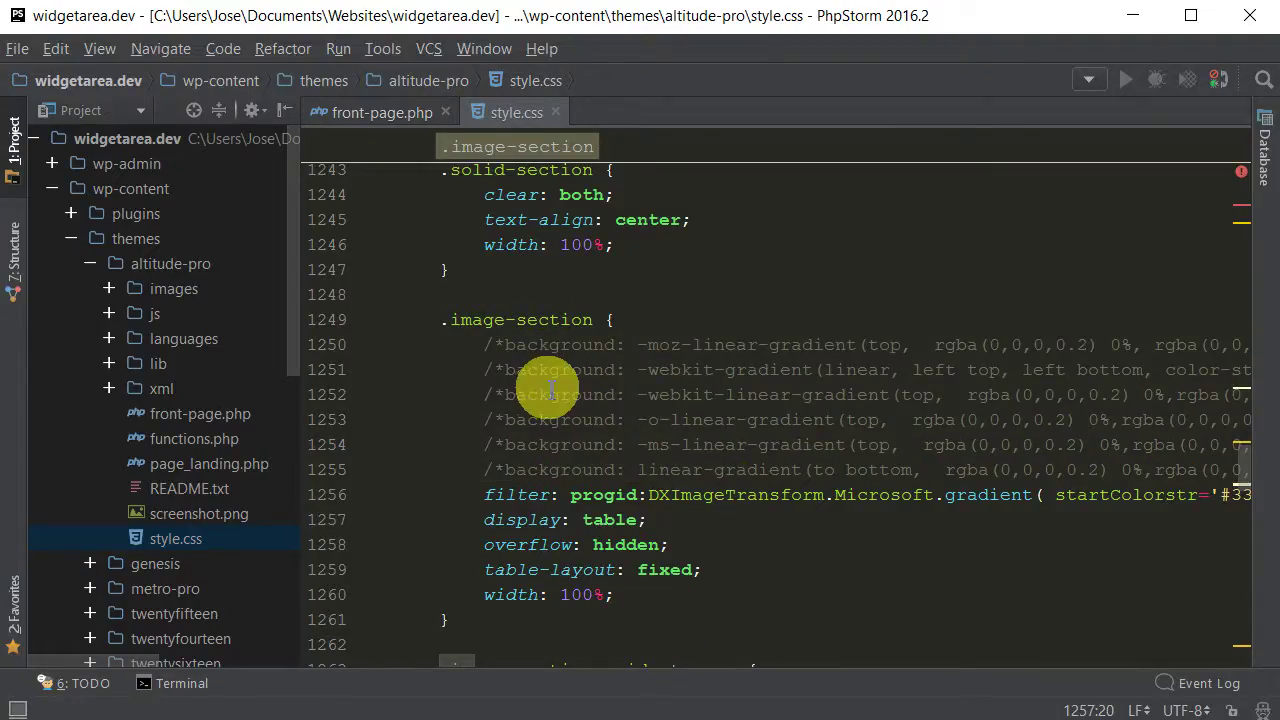
key(alt+Tab)
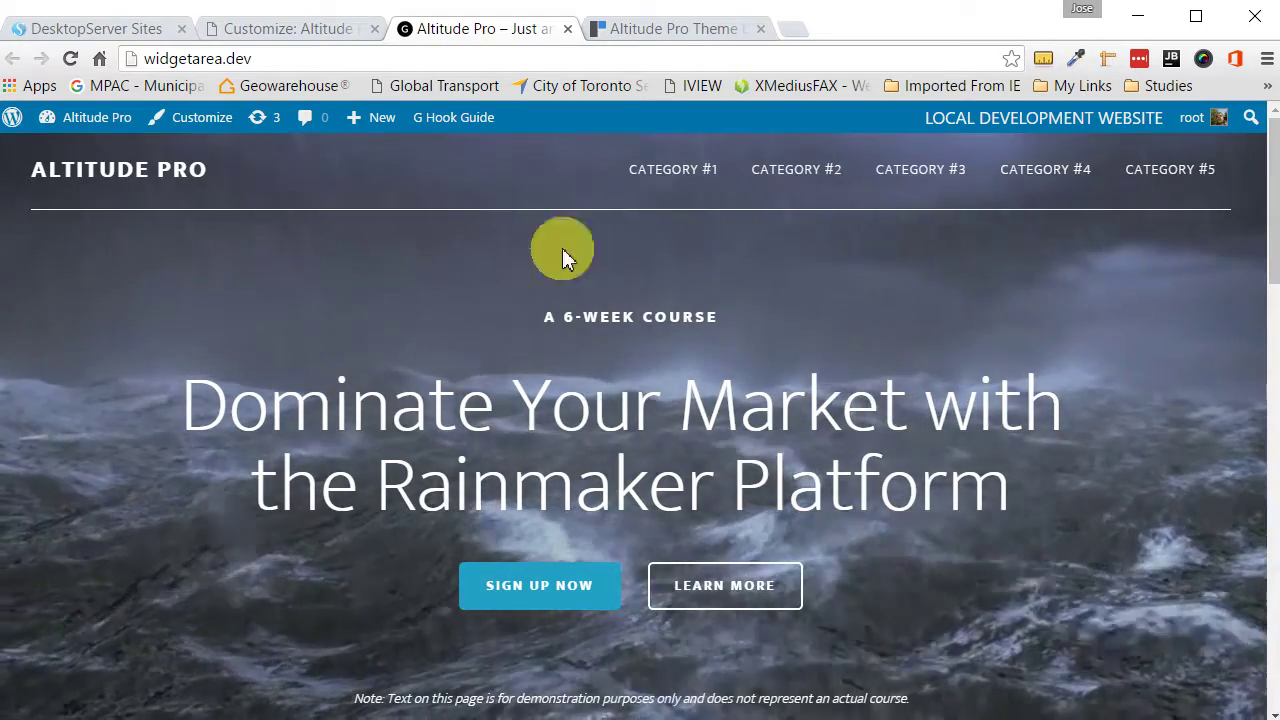